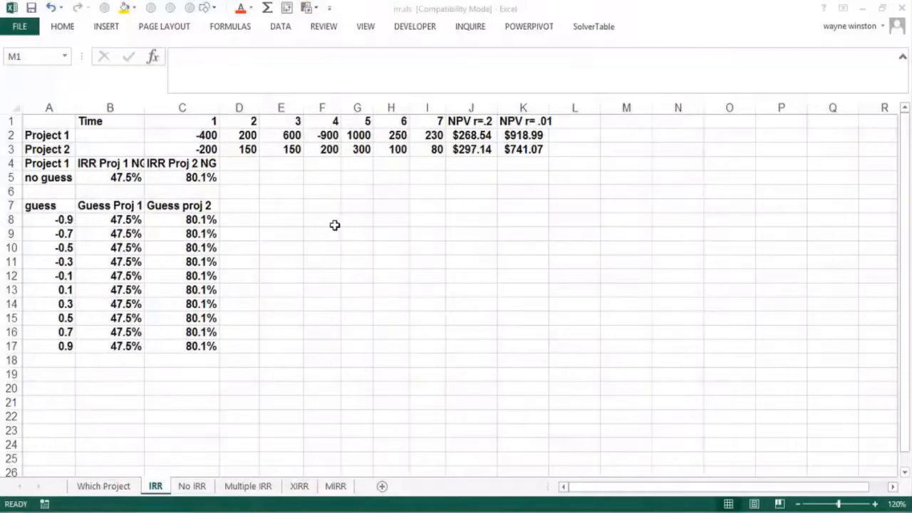
# Step: Enter the labels "Internal Rate of return", "IRR" and "IRR.xlsx" in cells J6 to J8
pyautogui.click(475, 194)
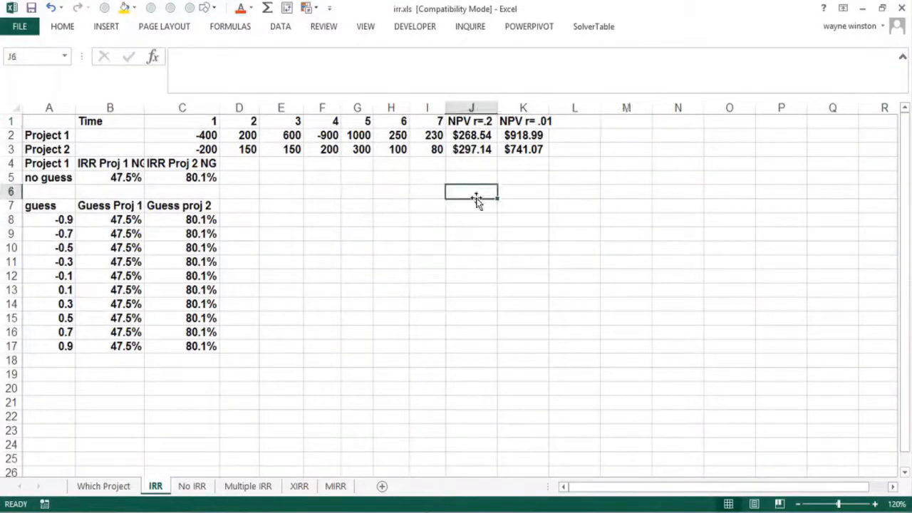
pyautogui.write('Internal')
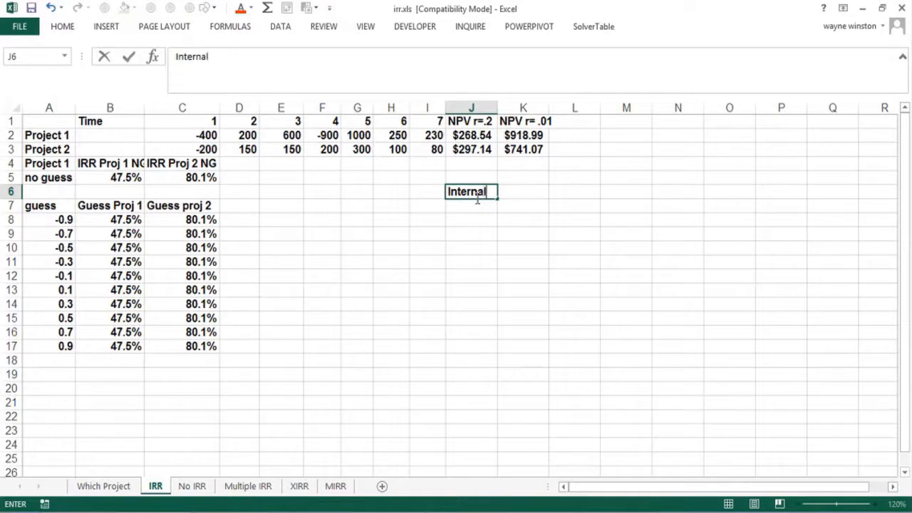
pyautogui.write(' Rate of return')
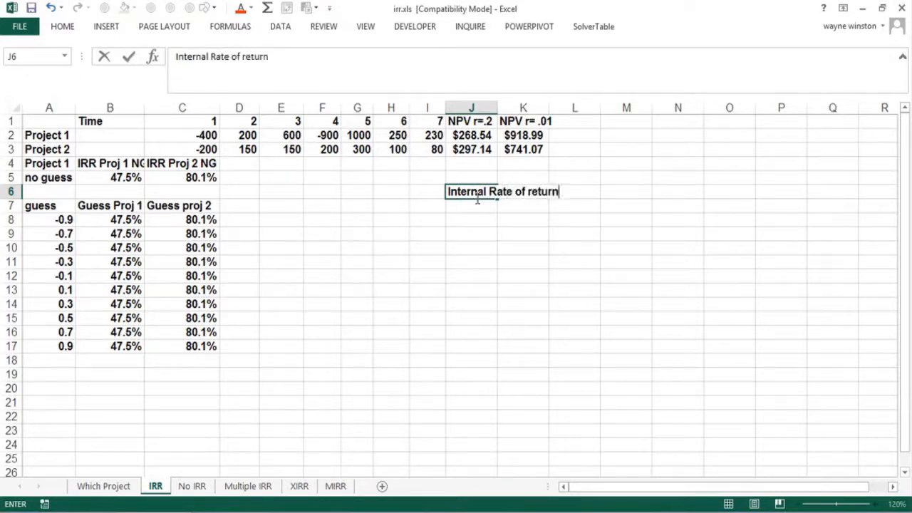
pyautogui.press('Return')
pyautogui.write('IRR')
pyautogui.press('Return')
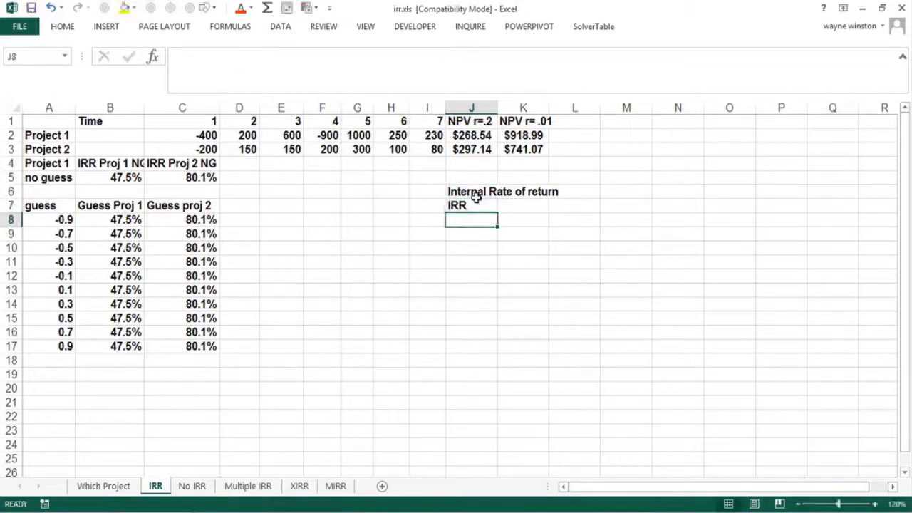
pyautogui.write('IRR.xlsx')
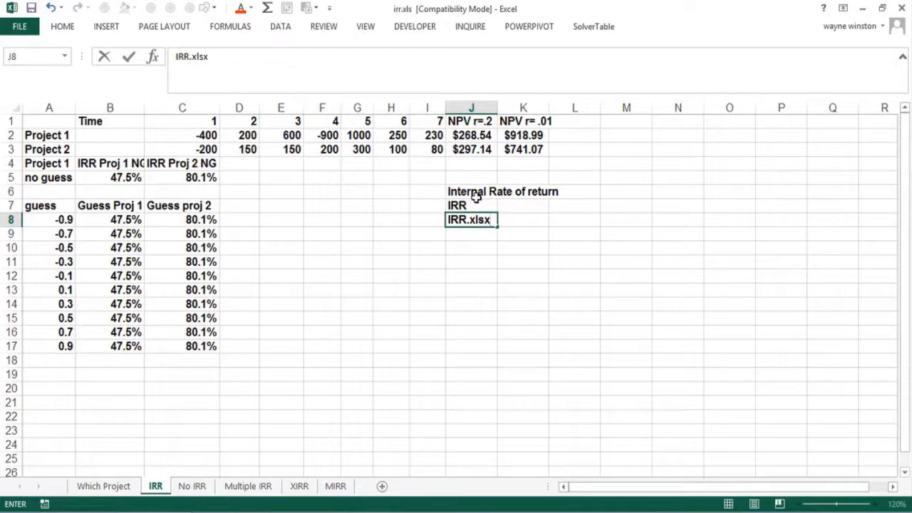
pyautogui.press('Return')
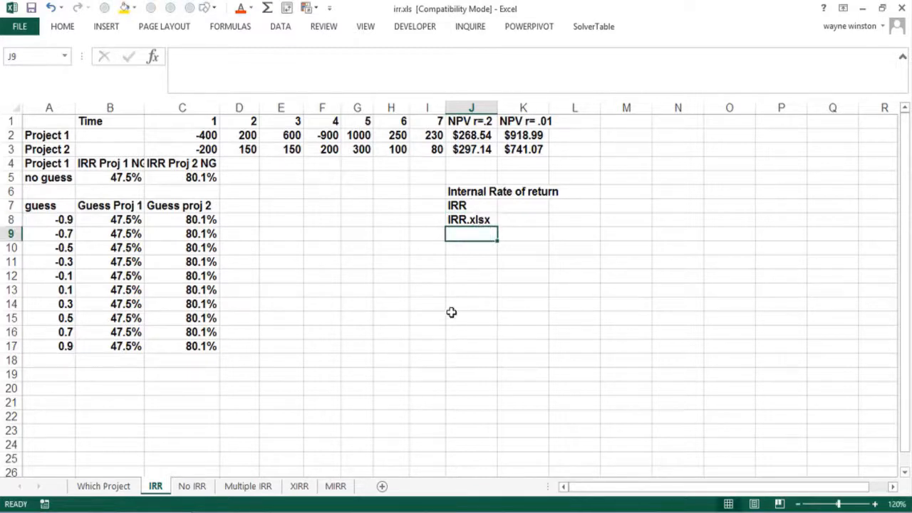
# Step: Examine both projects' cash flows in rows 2 and 3 and the NPV formulas in columns J and K
pyautogui.click(456, 265)
pyautogui.moveTo(423, 257); pyautogui.dragTo(423, 253)
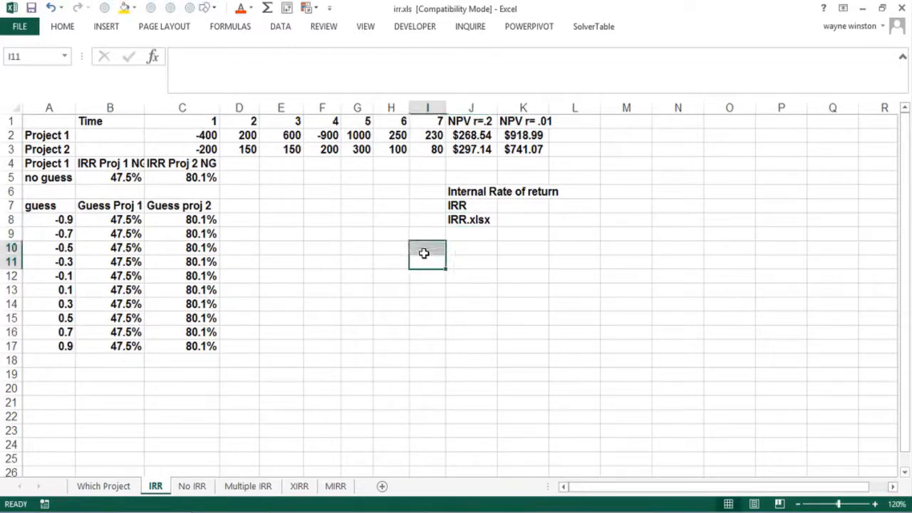
pyautogui.click(196, 134)
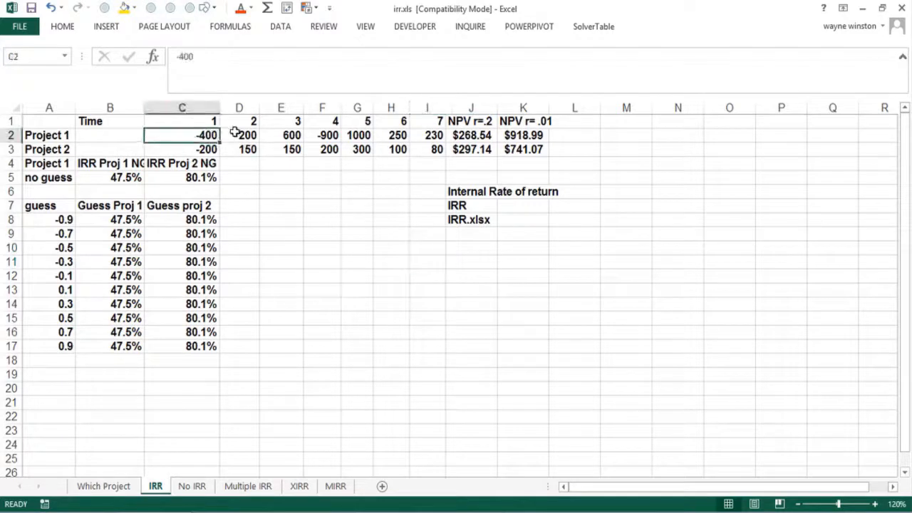
pyautogui.click(433, 147)
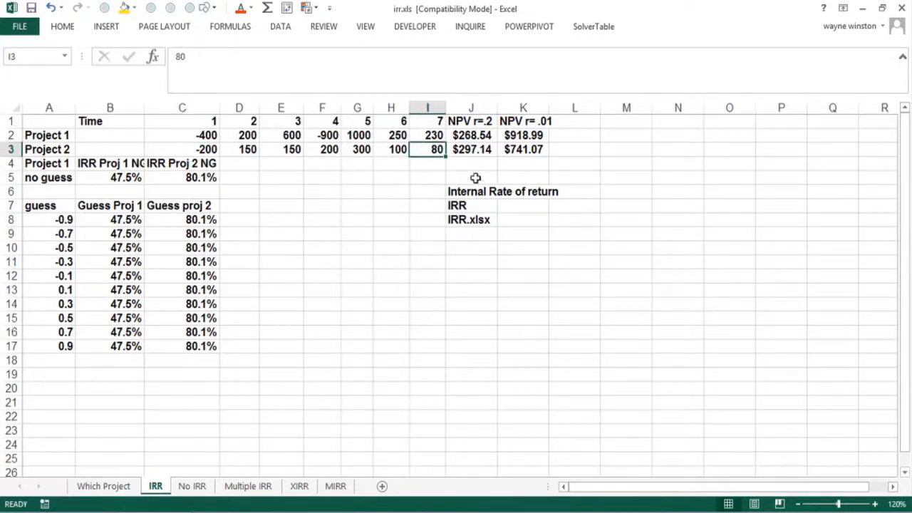
pyautogui.click(480, 136)
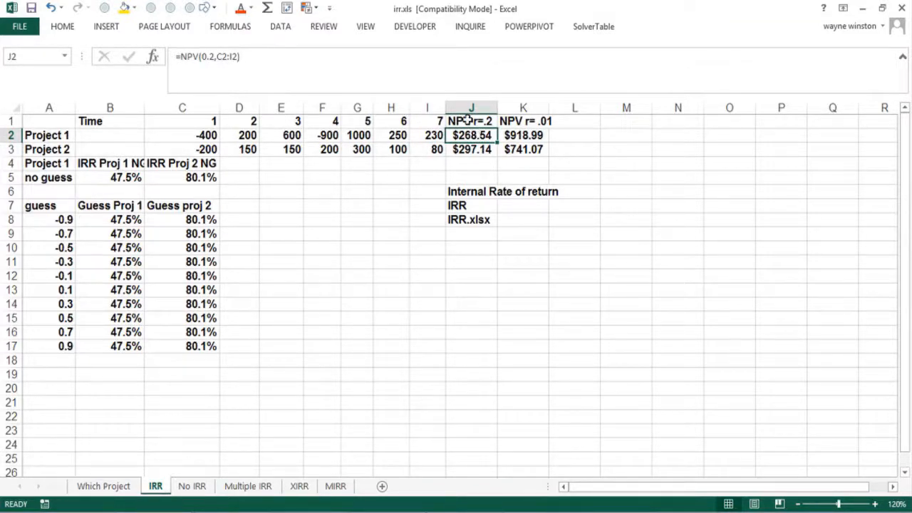
pyautogui.click(272, 136)
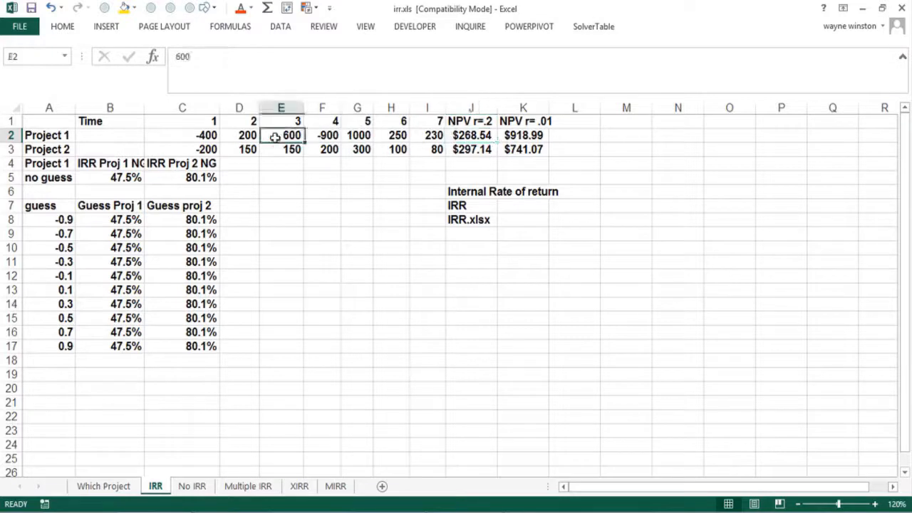
pyautogui.click(468, 147)
pyautogui.click(468, 164)
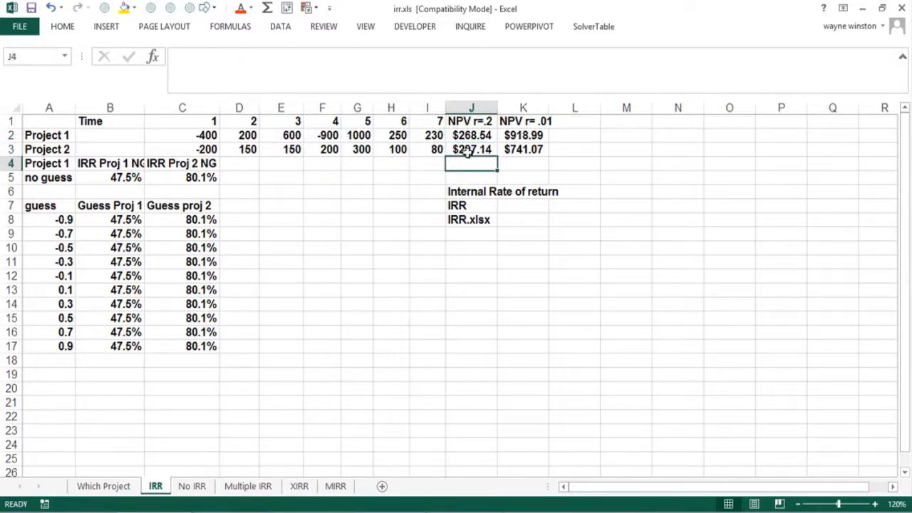
pyautogui.click(467, 151)
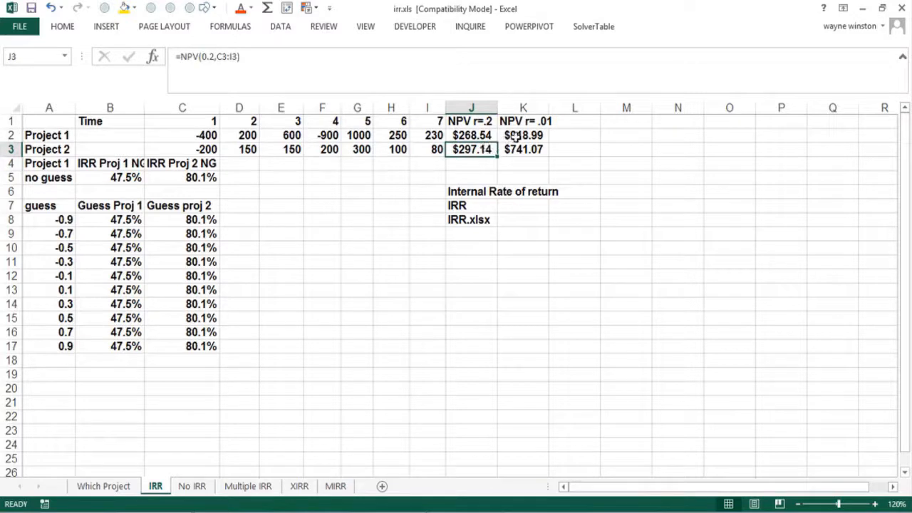
pyautogui.click(514, 137)
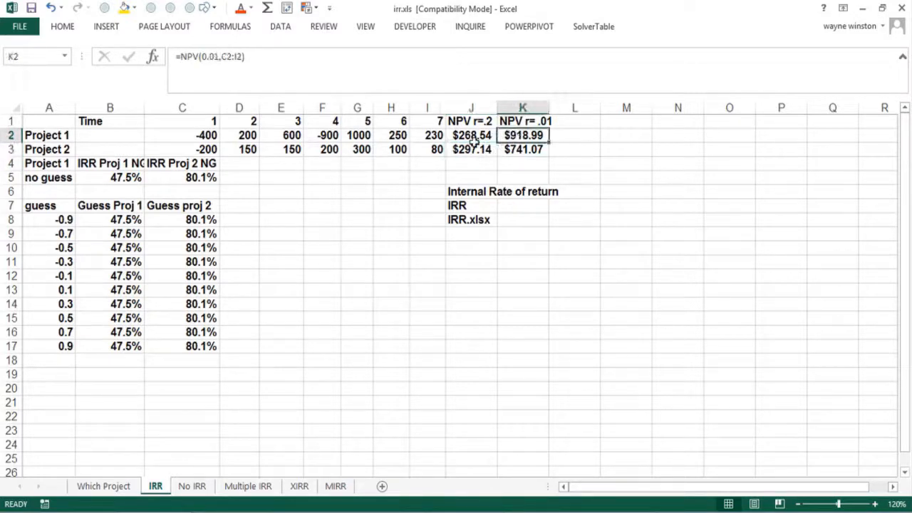
# Step: Enter the definition "IRR of a project is discount rate that sets NPV=0" in cell I10
pyautogui.click(431, 244)
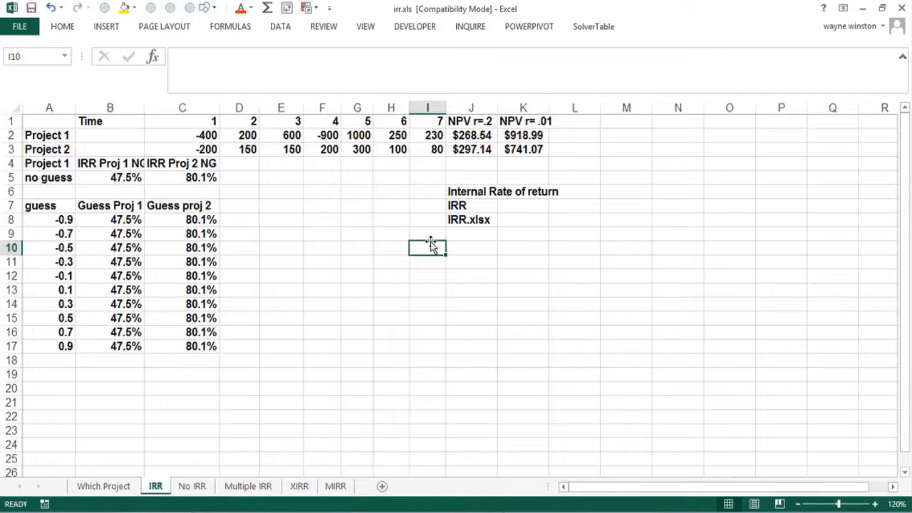
pyautogui.write('IRR')
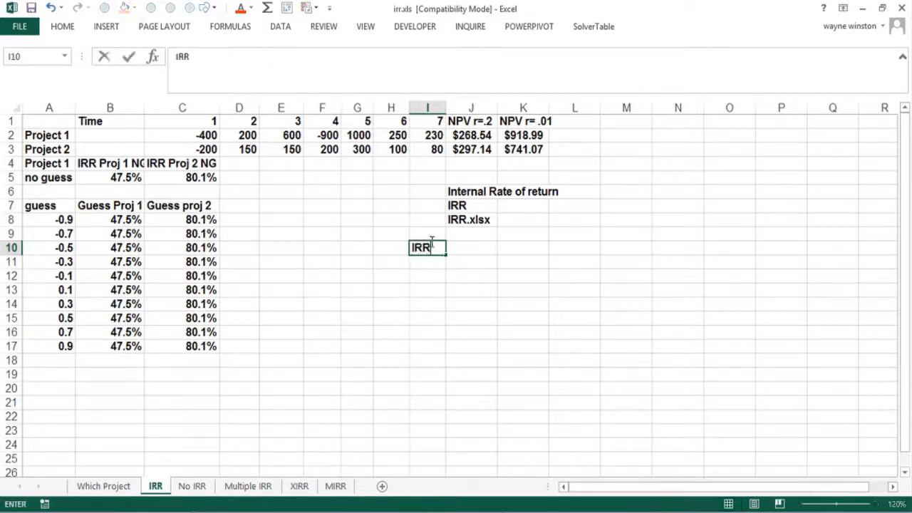
pyautogui.write(' of a project')
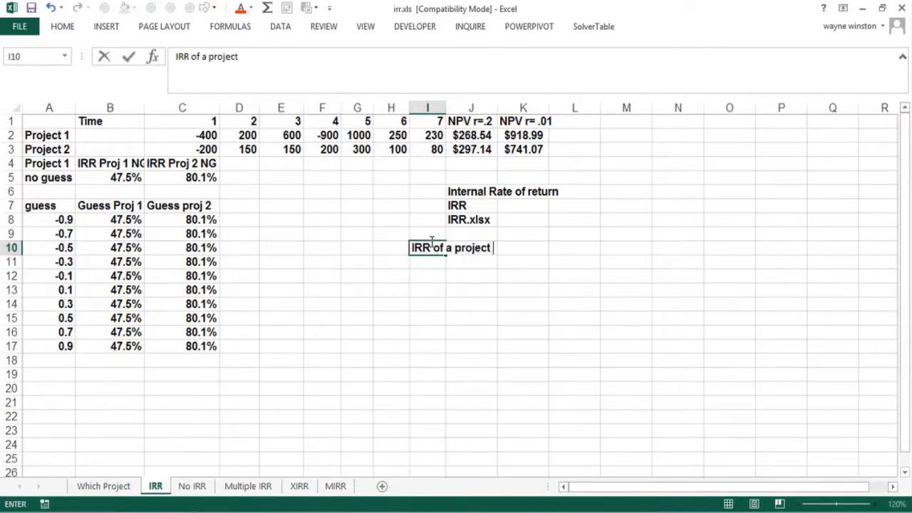
pyautogui.write(' is disco')
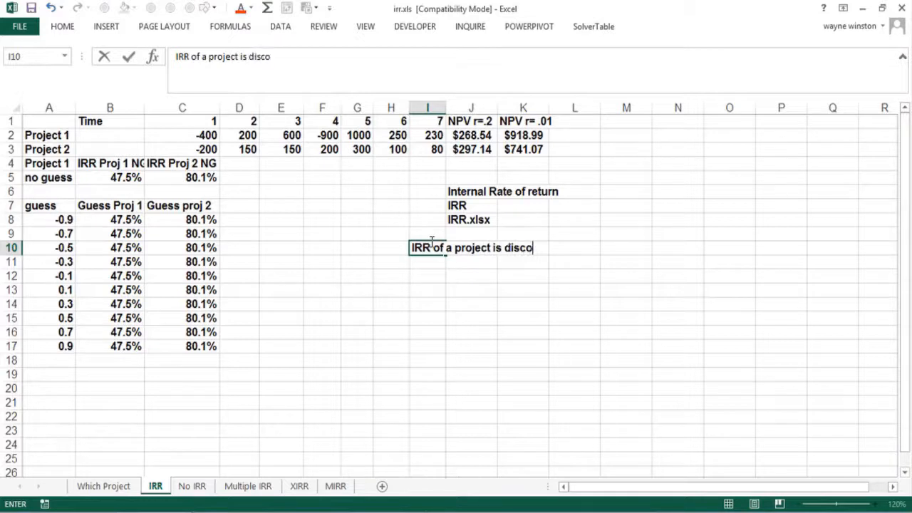
pyautogui.write('unt rate th')
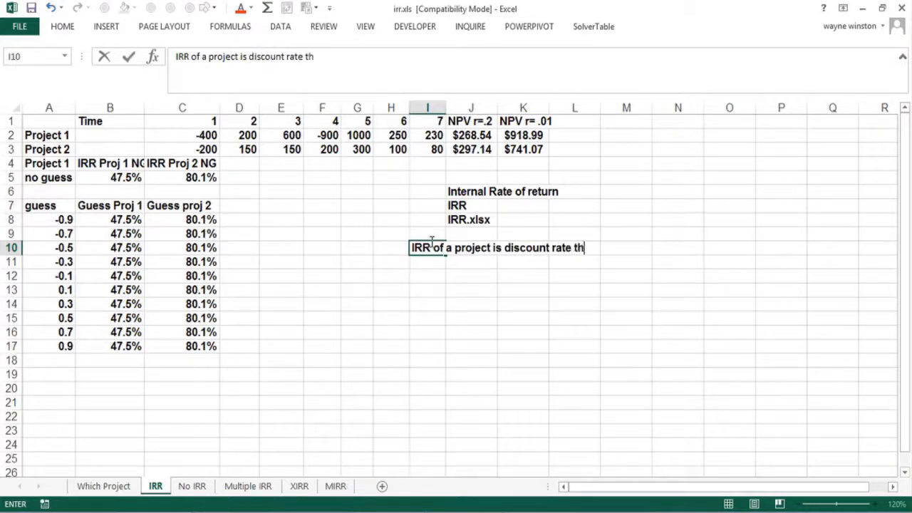
pyautogui.write('at sets NPV=0')
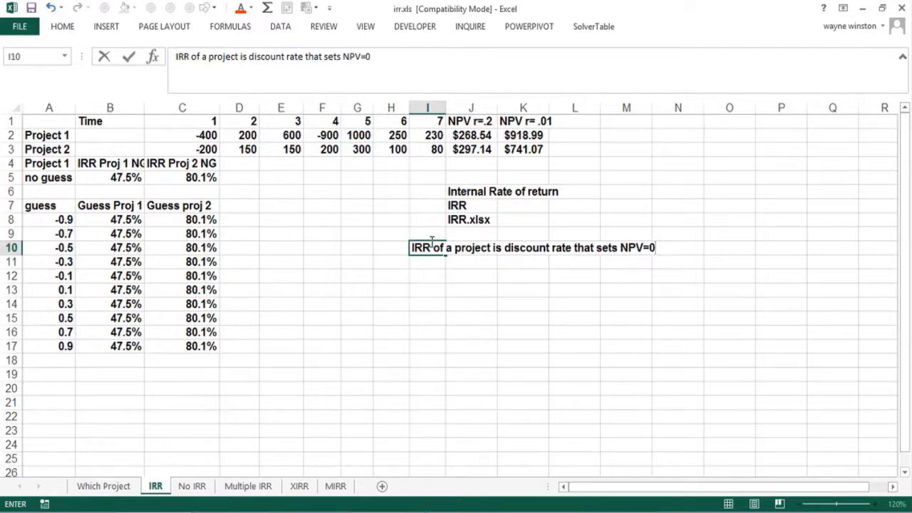
pyautogui.press('Return')
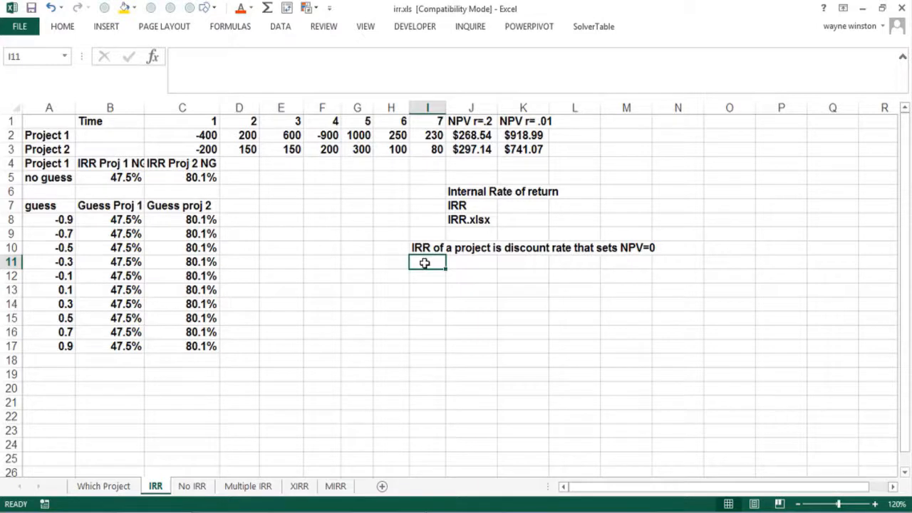
pyautogui.click(423, 275)
pyautogui.click(425, 264)
pyautogui.click(277, 207)
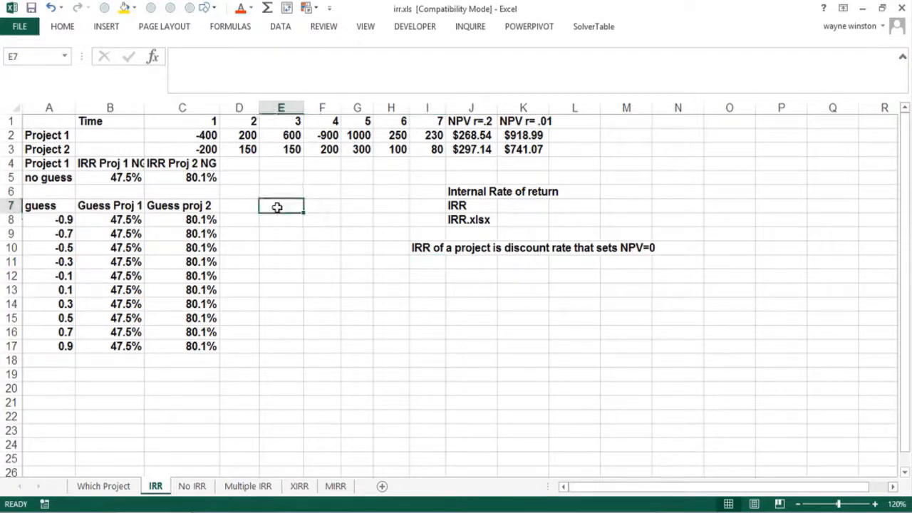
pyautogui.click(59, 221)
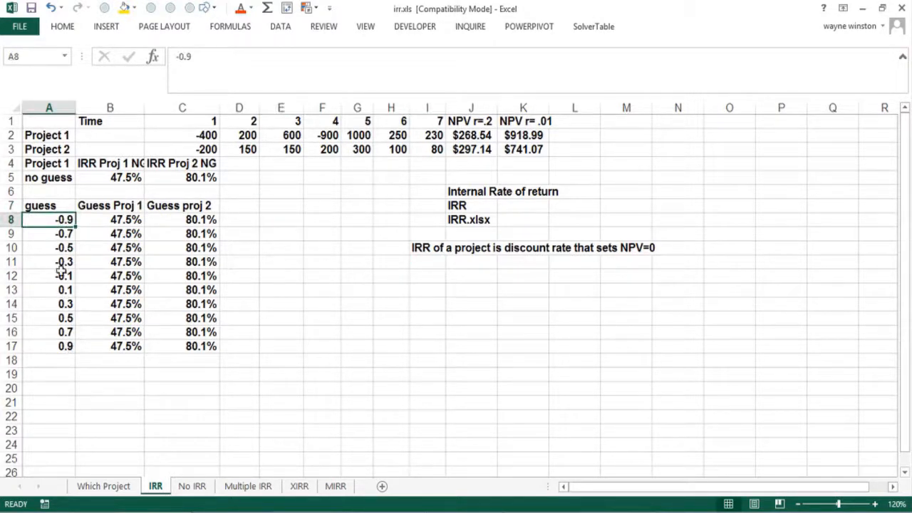
pyautogui.click(240, 278)
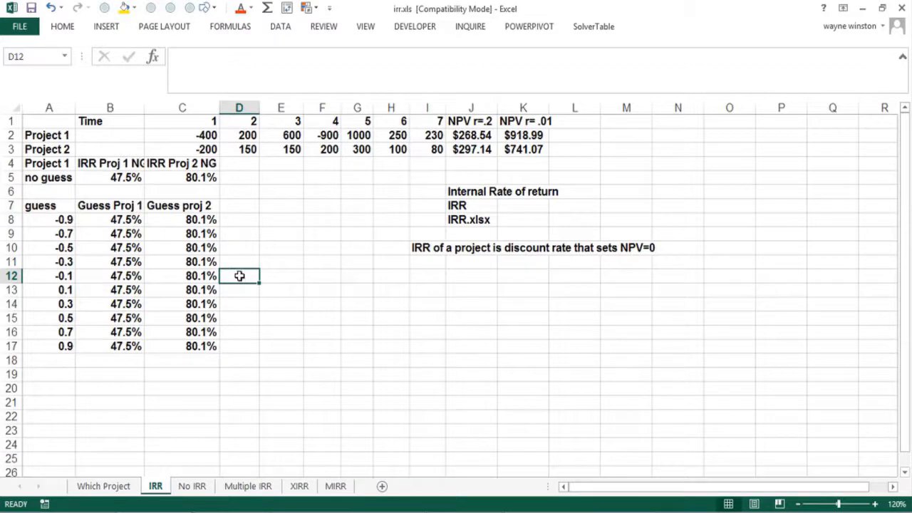
pyautogui.click(244, 206)
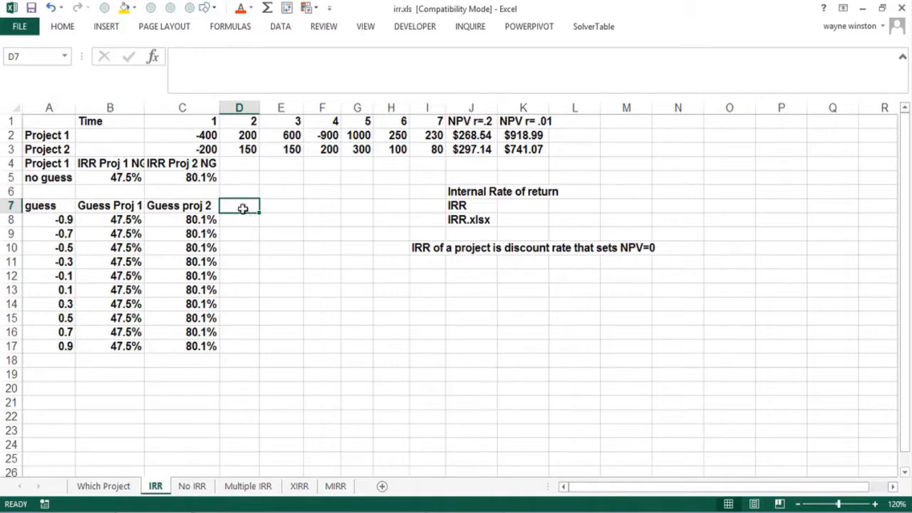
# Step: Calculate Project 1's IRR in cell I12 with =IRR(C2:I2) and widen column I slightly
pyautogui.click(424, 274)
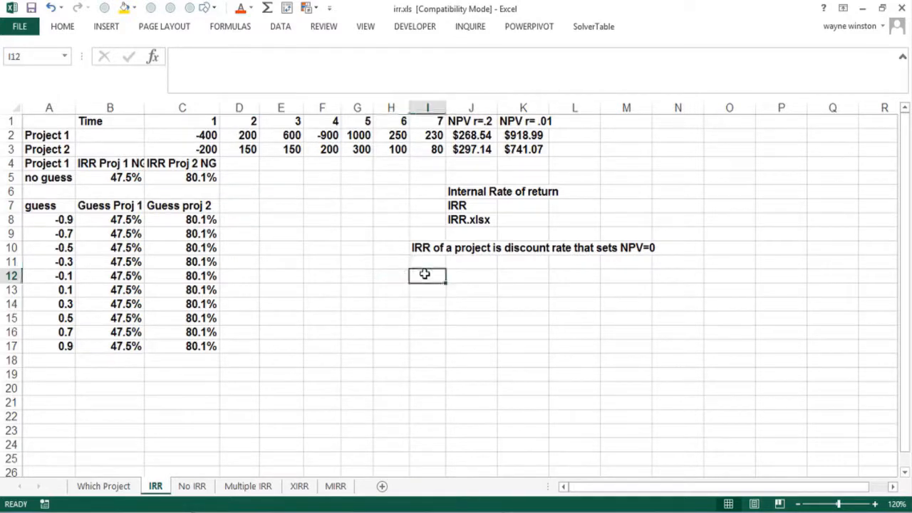
pyautogui.write('=IRR(')
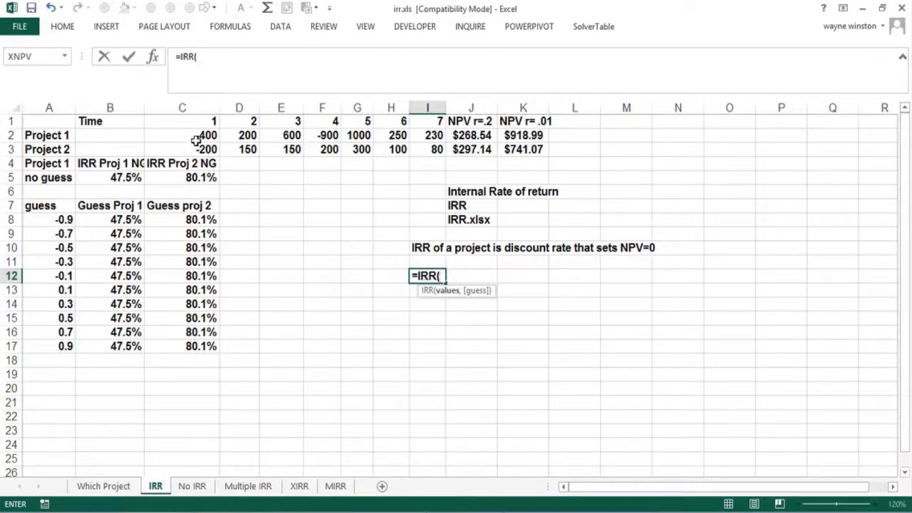
pyautogui.moveTo(196, 140); pyautogui.dragTo(423, 136)
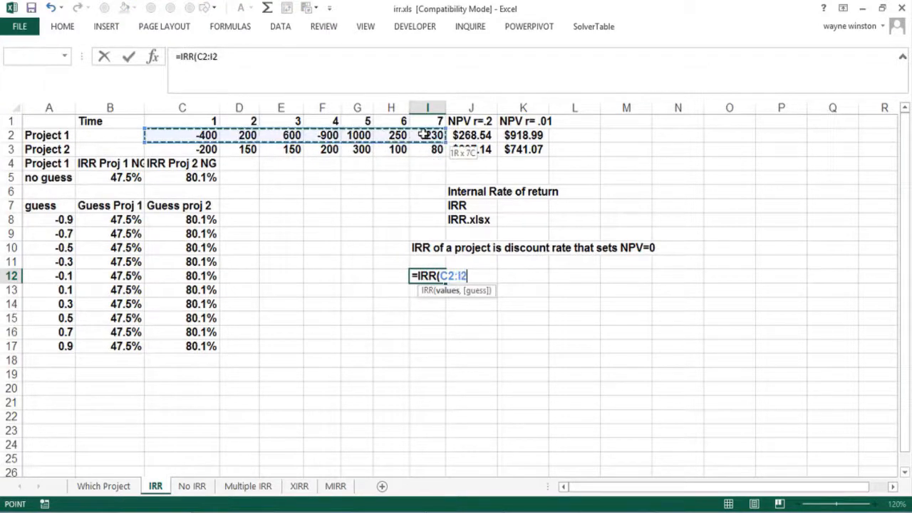
pyautogui.write(')')
pyautogui.press('Return')
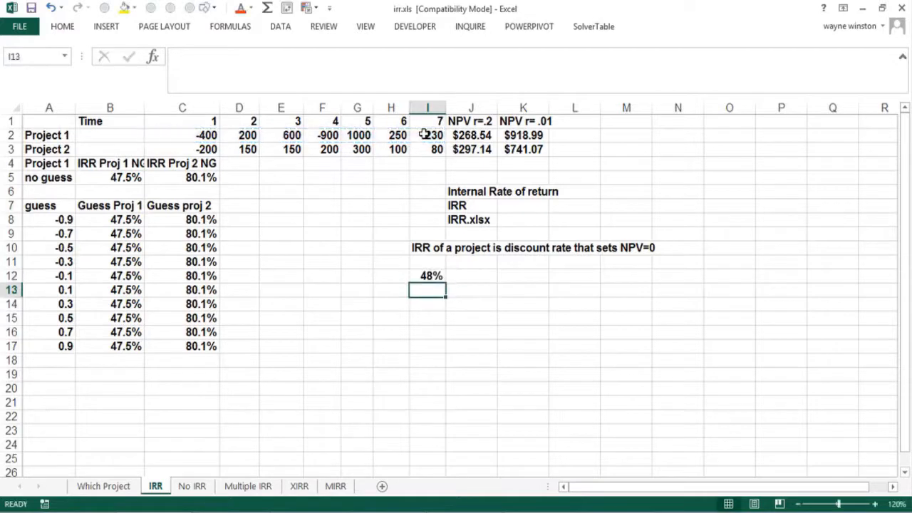
pyautogui.click(435, 277)
pyautogui.moveTo(446, 108); pyautogui.dragTo(456, 109)
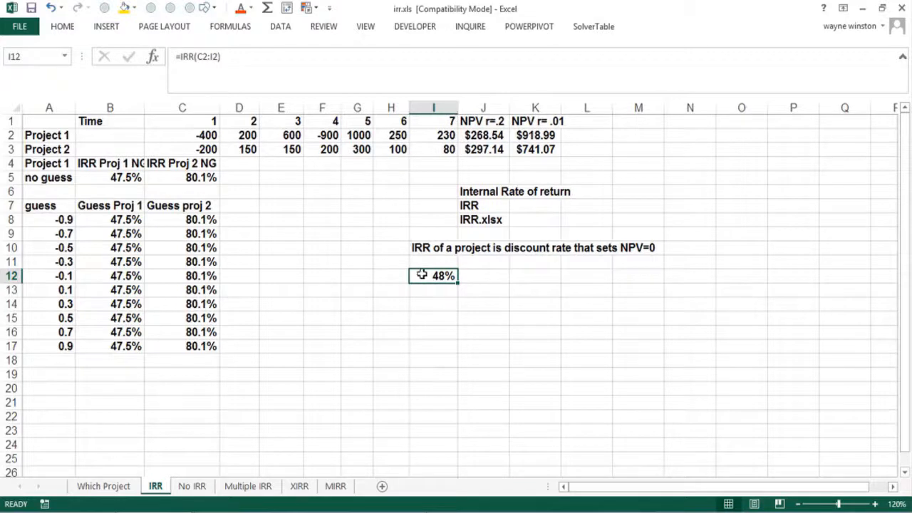
# Step: Format cell I12 as a Number with 1 decimal place
pyautogui.hotkey('ctrl', '1')
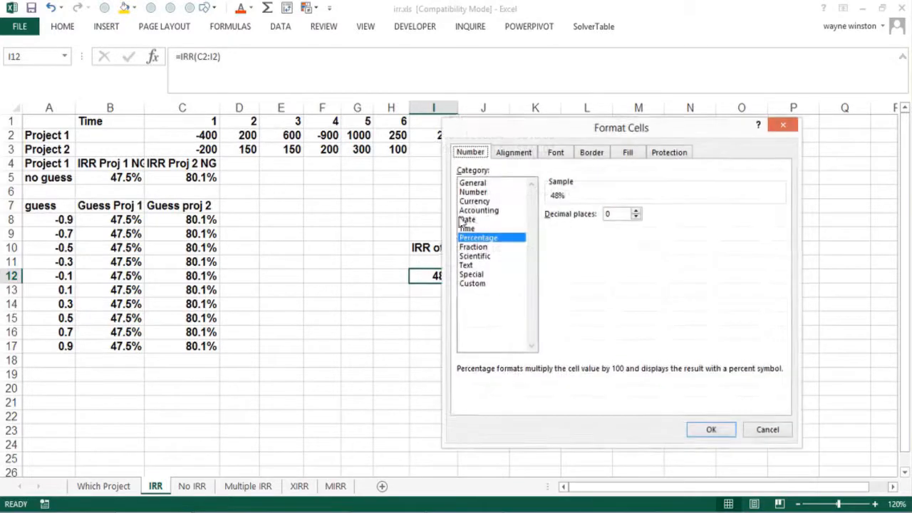
pyautogui.click(474, 193)
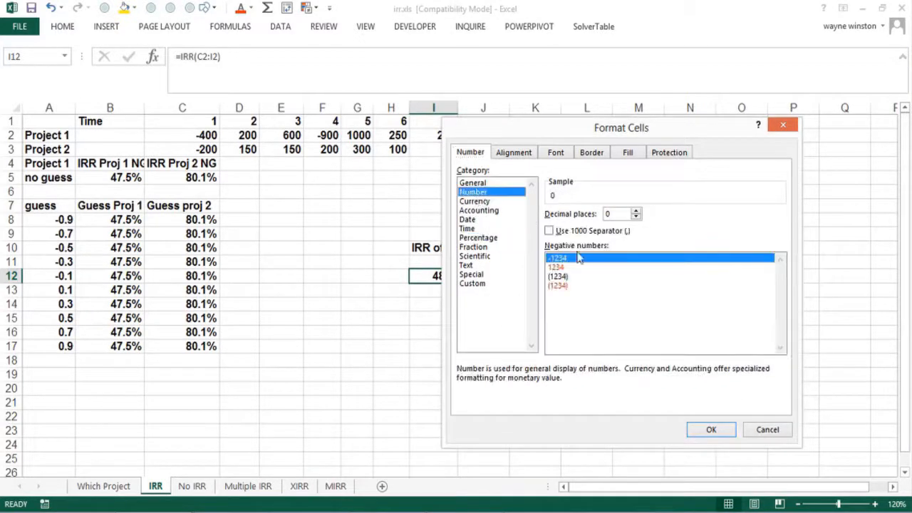
pyautogui.click(638, 210)
pyautogui.click(710, 430)
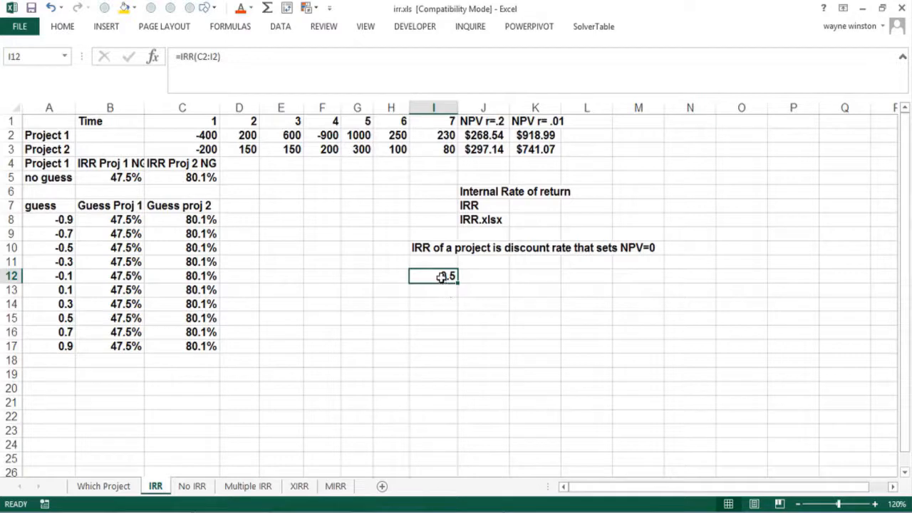
# Step: Format cell I12 as a Percentage with 3 decimal places
pyautogui.hotkey('ctrl', '1')
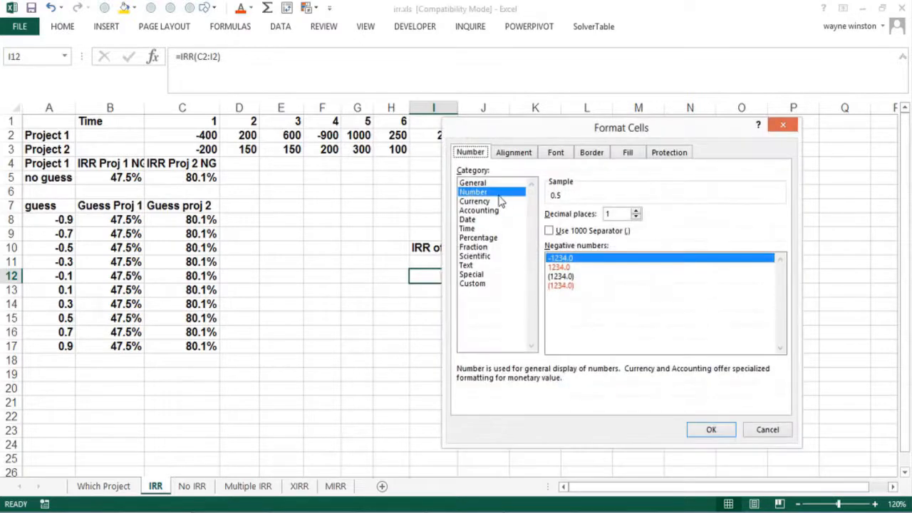
pyautogui.click(490, 237)
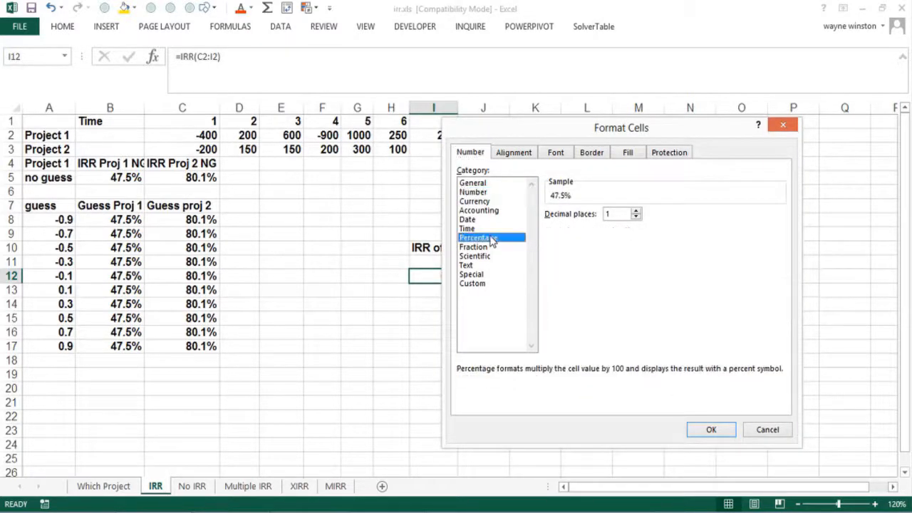
pyautogui.click(636, 213)
pyautogui.click(636, 213)
pyautogui.write('3')
pyautogui.click(709, 431)
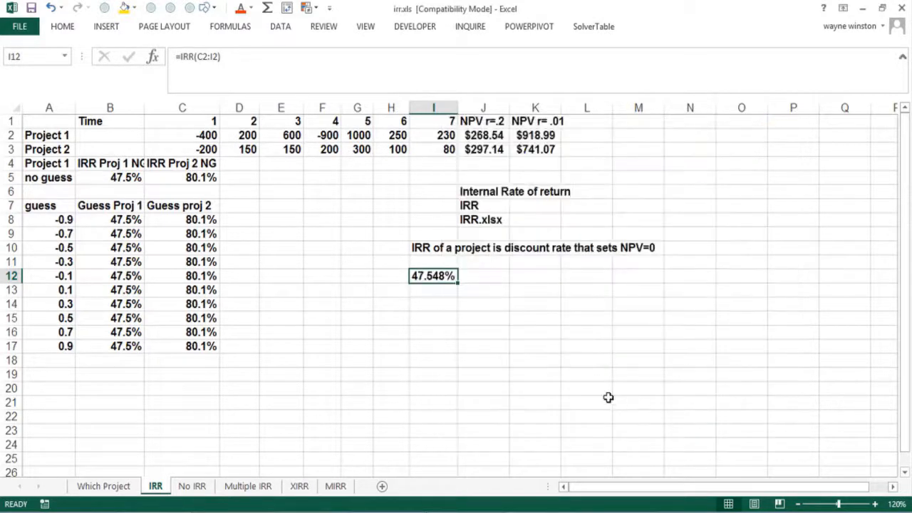
pyautogui.click(548, 364)
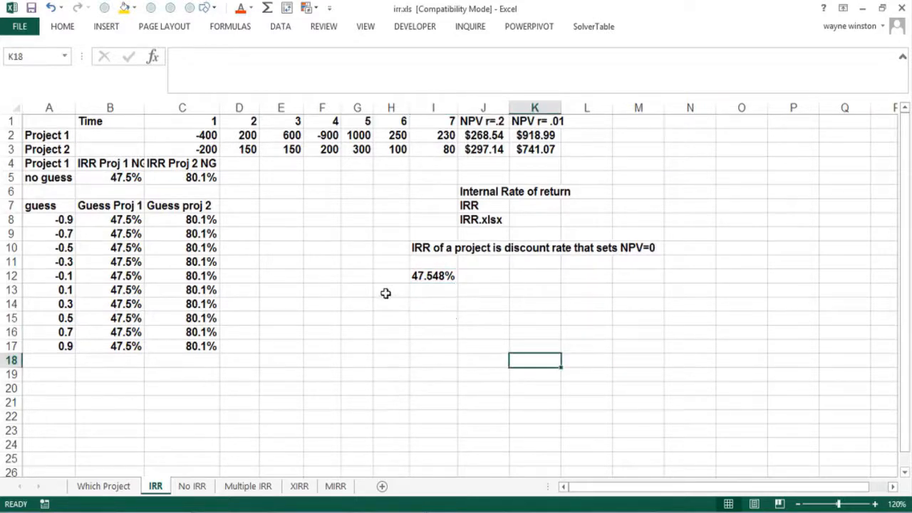
# Step: Calculate Project 1's IRR in cell D8 with =IRR($C$2:$I$2,A8), using the first guess in column A
pyautogui.click(237, 222)
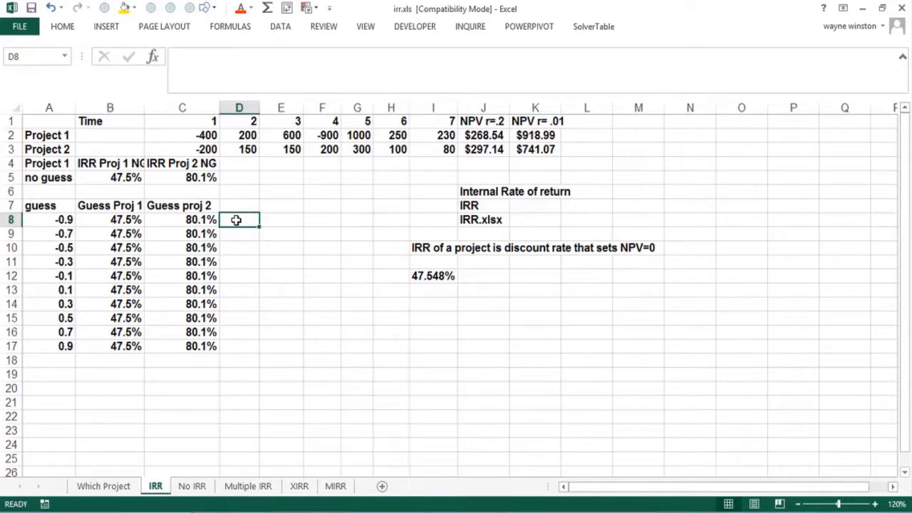
pyautogui.write('=irr')
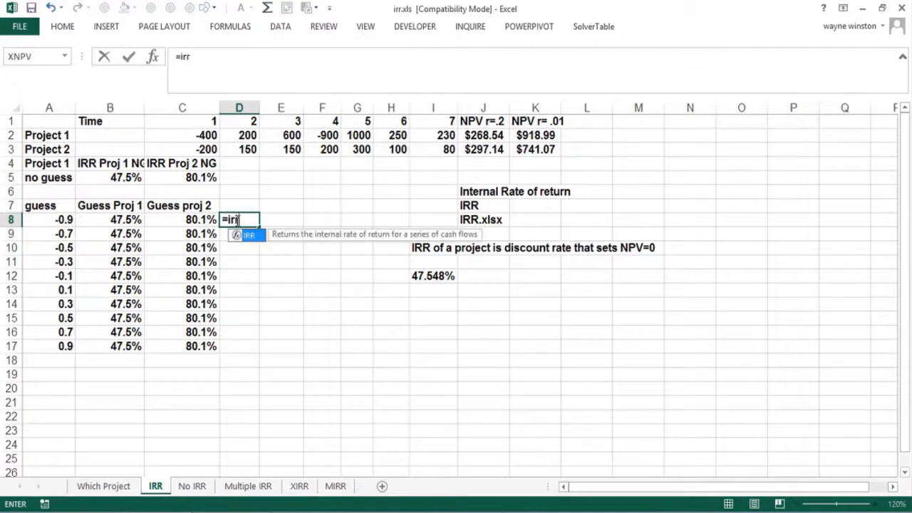
pyautogui.write('(')
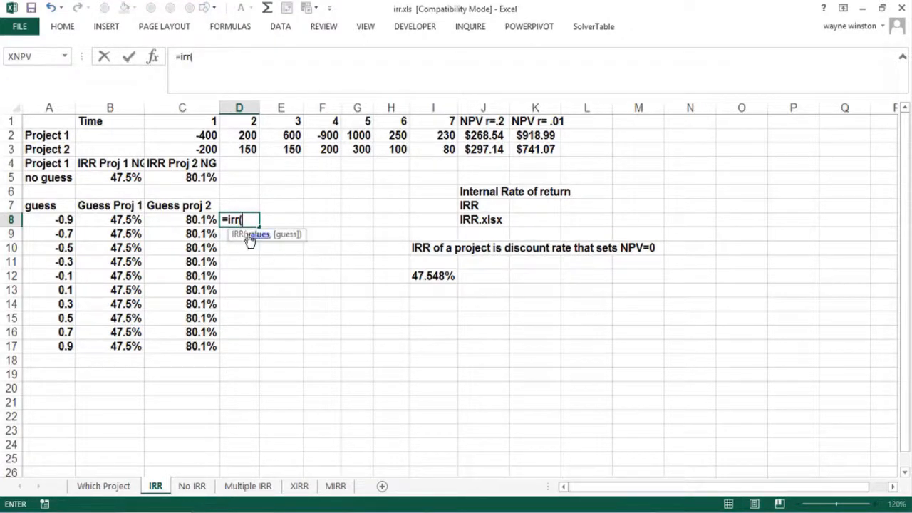
pyautogui.click(204, 135)
pyautogui.moveTo(204, 136); pyautogui.dragTo(438, 135)
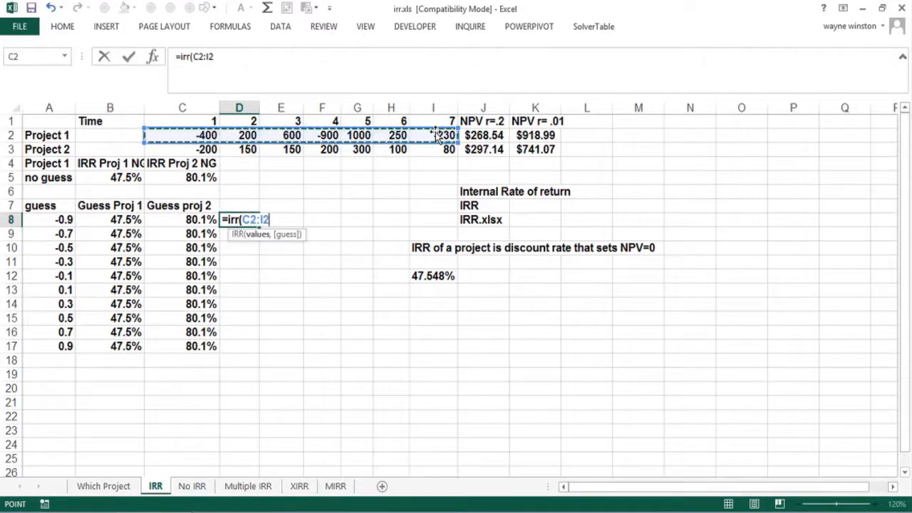
pyautogui.press('F4')
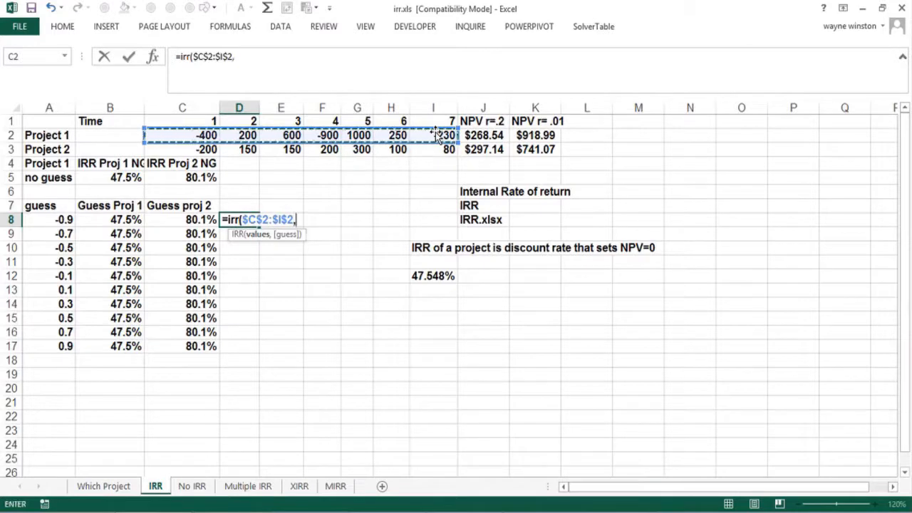
pyautogui.write(',')
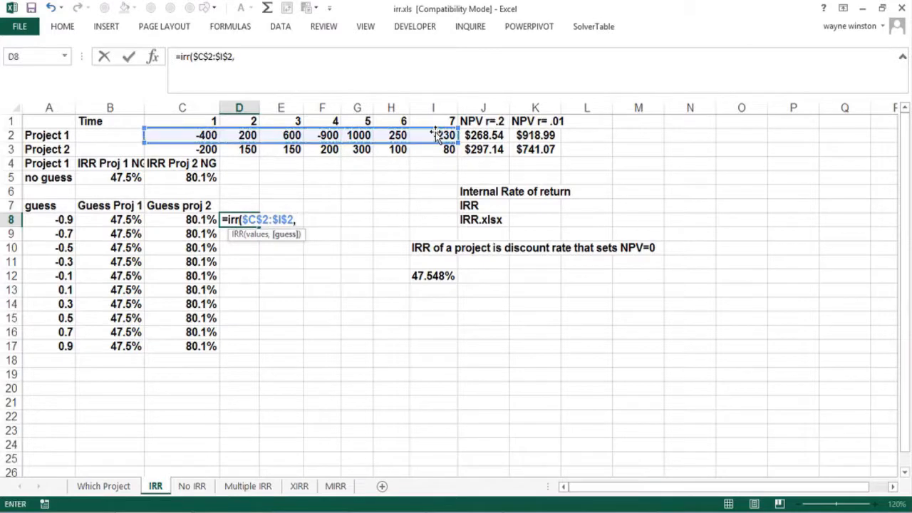
pyautogui.click(60, 221)
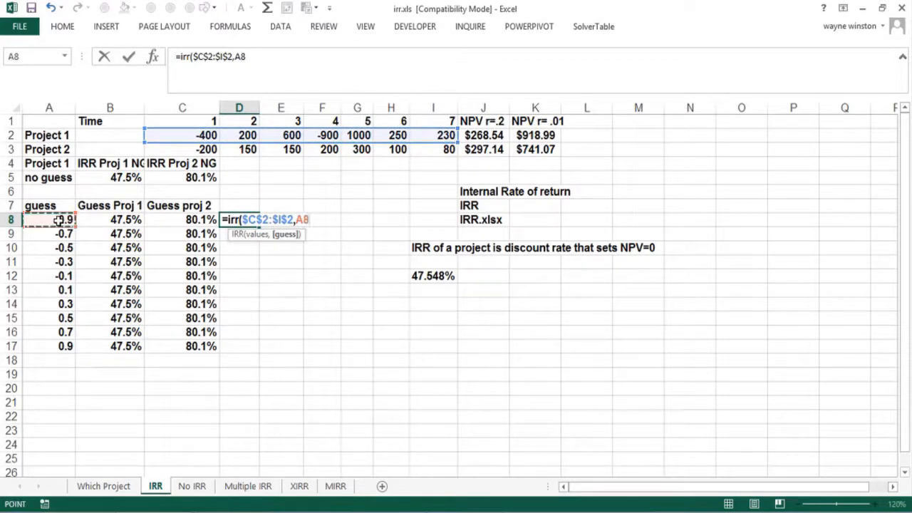
pyautogui.write(')')
pyautogui.press('Return')
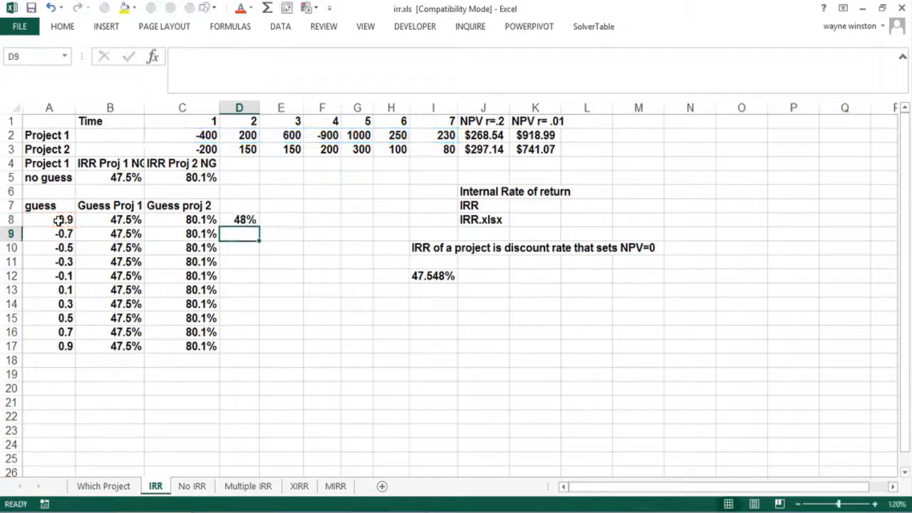
# Step: Copy the D8 formula down to D17, head the column "Project 1" in D7 and widen column D slightly
pyautogui.click(242, 219)
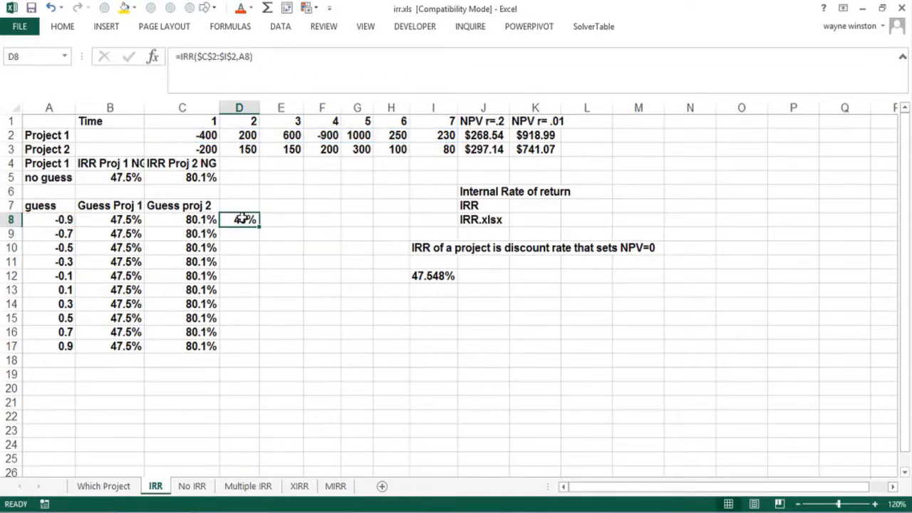
pyautogui.moveTo(260, 225); pyautogui.dragTo(254, 351)
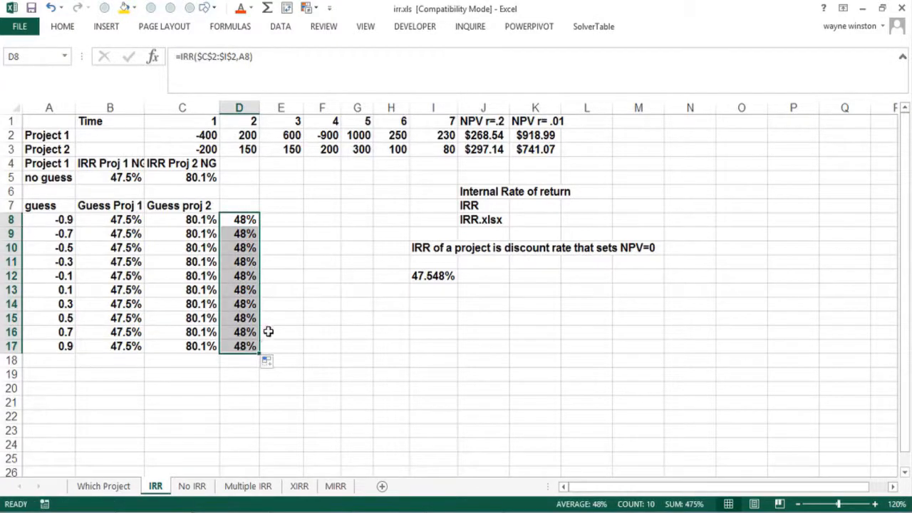
pyautogui.click(238, 204)
pyautogui.write('Project 1')
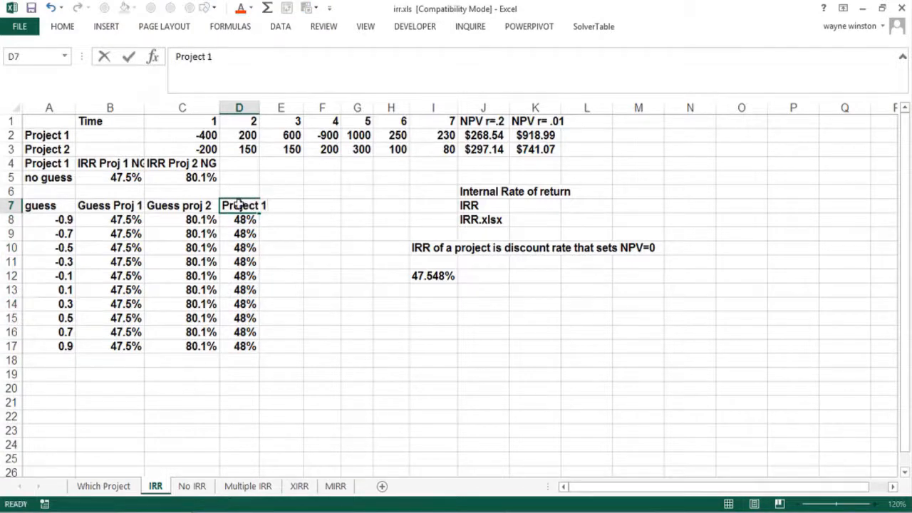
pyautogui.press('Return')
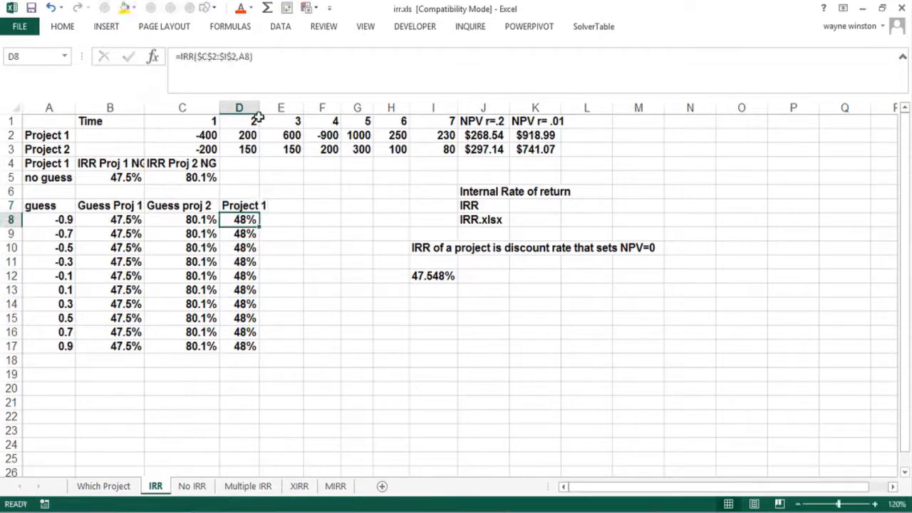
pyautogui.moveTo(259, 110); pyautogui.dragTo(269, 113)
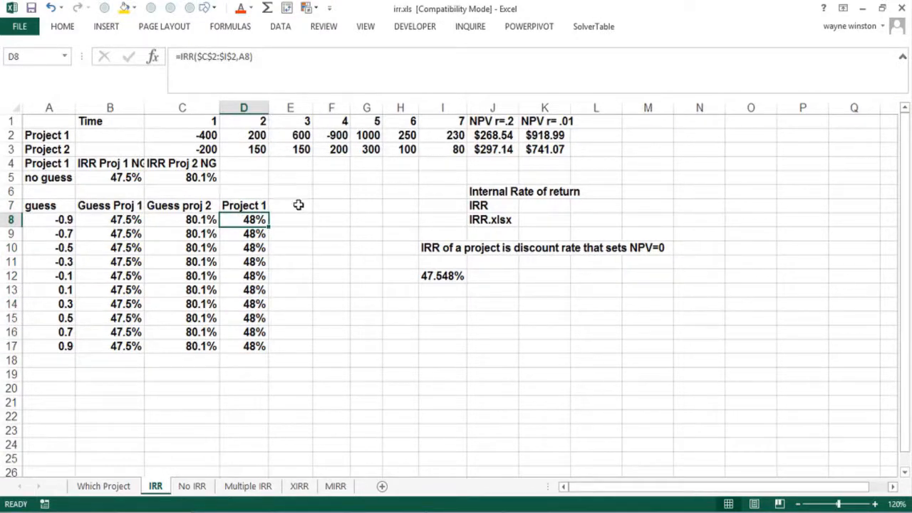
# Step: Enter the heading "Project 2" in cell E7
pyautogui.click(297, 208)
pyautogui.write('Projec')
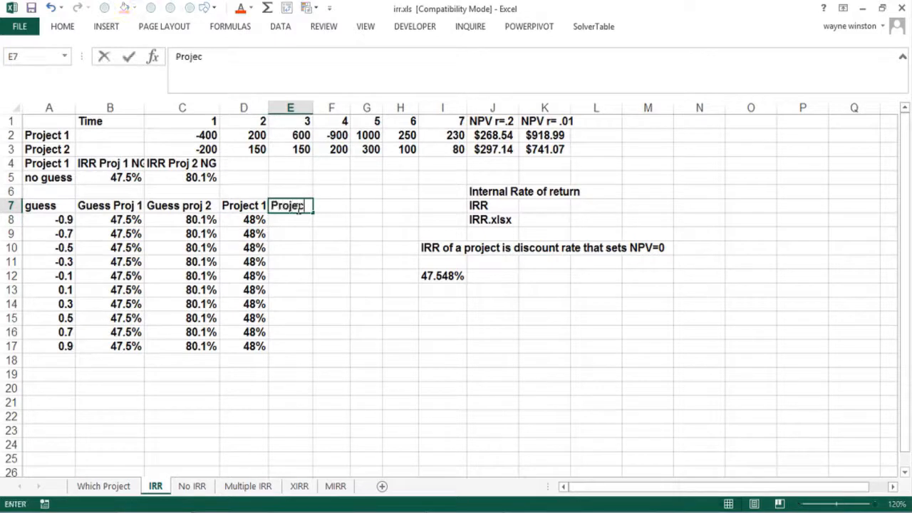
pyautogui.write('t 2')
pyautogui.press('Return')
# Step: Calculate Project 2's IRR in cell E8 with =IRR($C$3:$I$3,A8)
pyautogui.write('=')
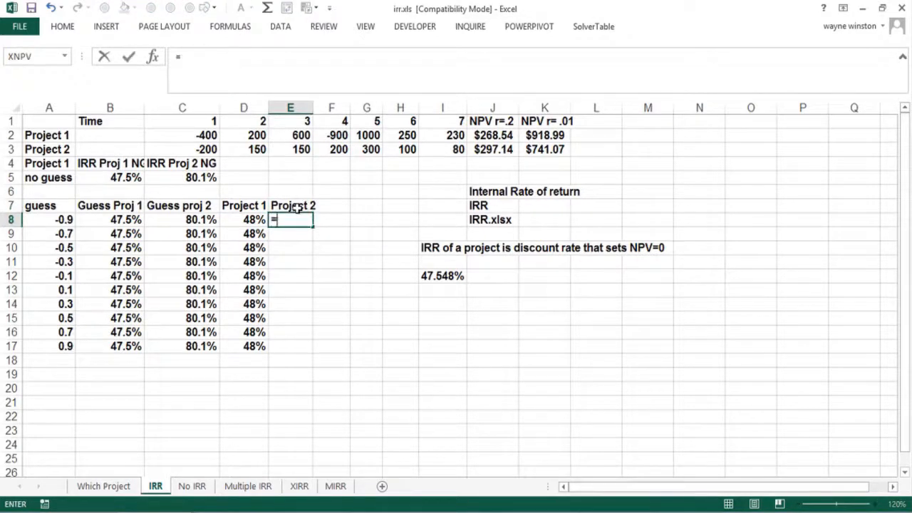
pyautogui.write('irr(')
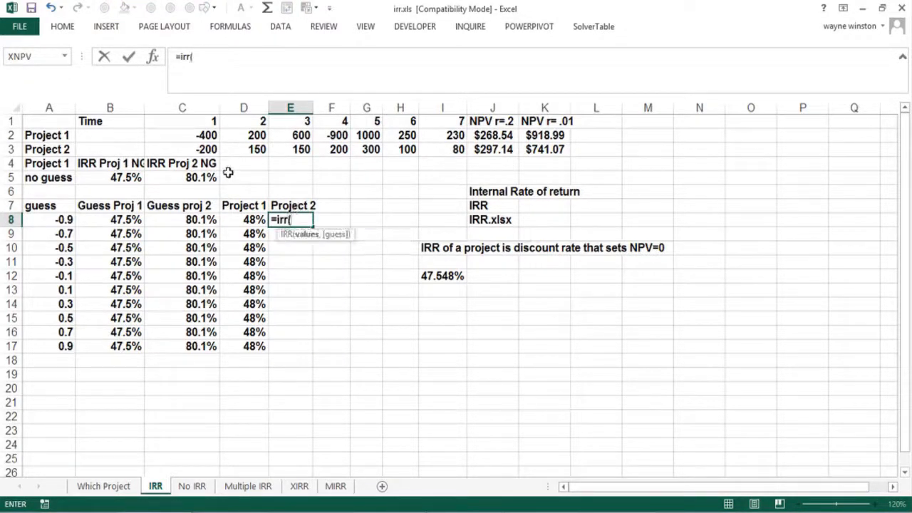
pyautogui.moveTo(172, 151); pyautogui.dragTo(426, 148)
pyautogui.press('F4')
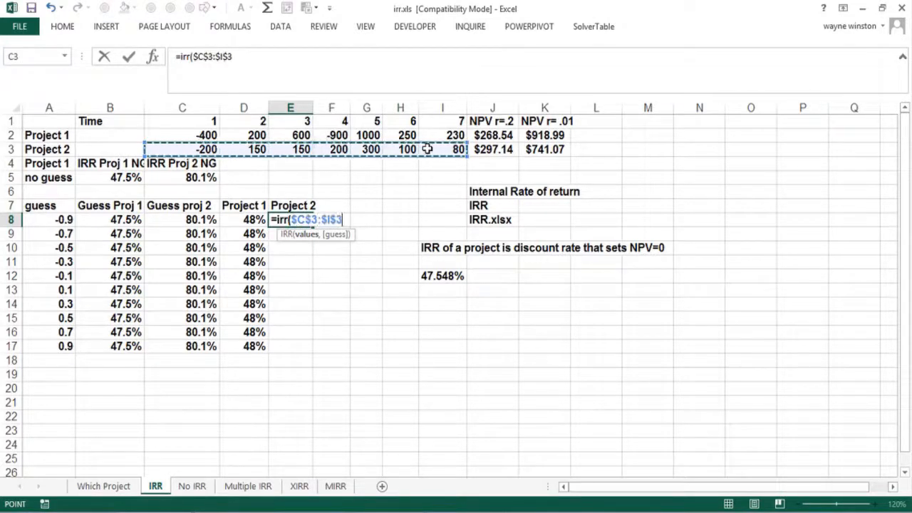
pyautogui.write(',')
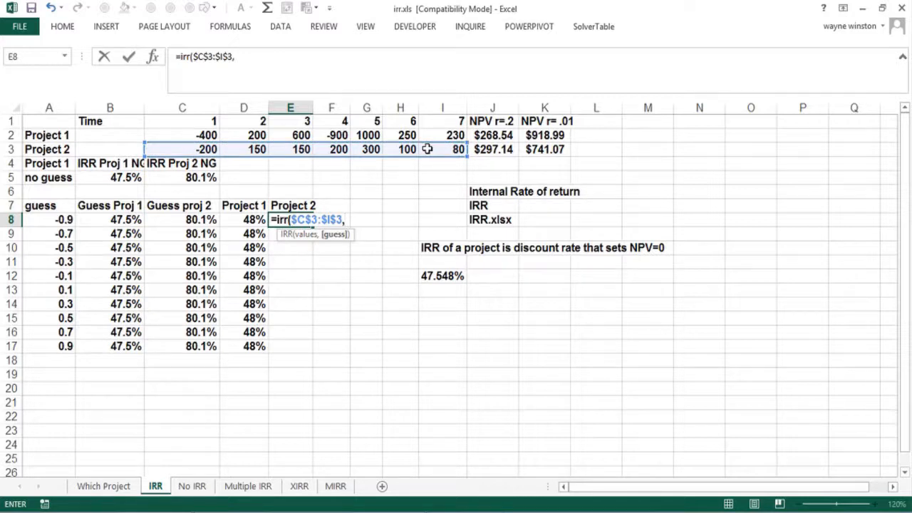
pyautogui.click(63, 220)
pyautogui.write(')')
pyautogui.press('Return')
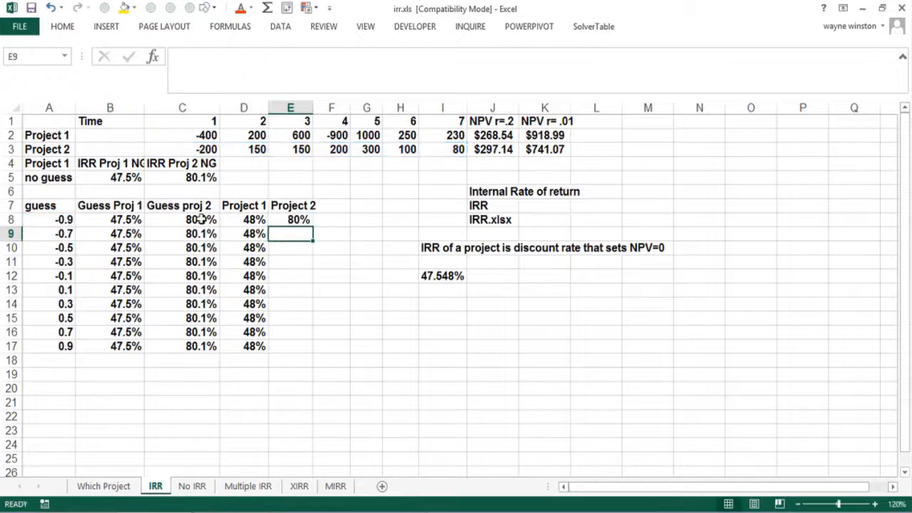
# Step: Copy the Project 2 IRR formula from E8 down to E17
pyautogui.click(302, 220)
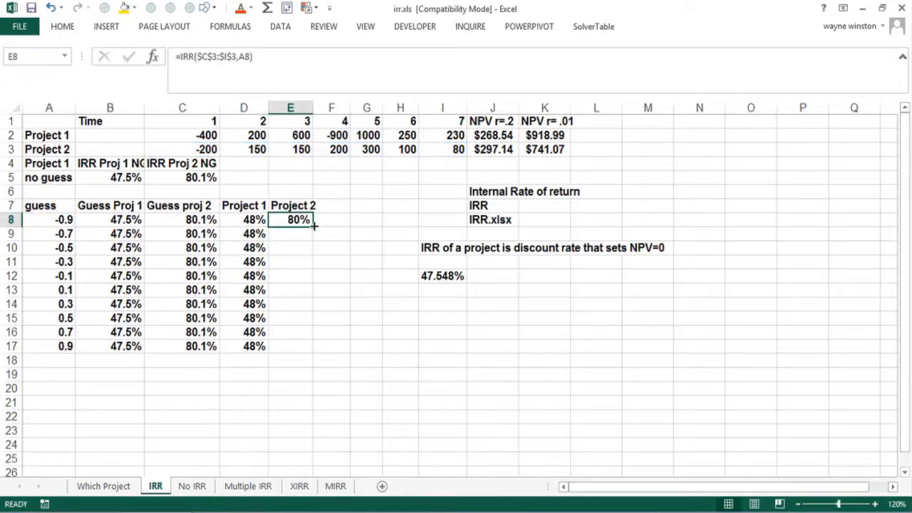
pyautogui.moveTo(314, 225); pyautogui.dragTo(327, 360)
pyautogui.click(425, 343)
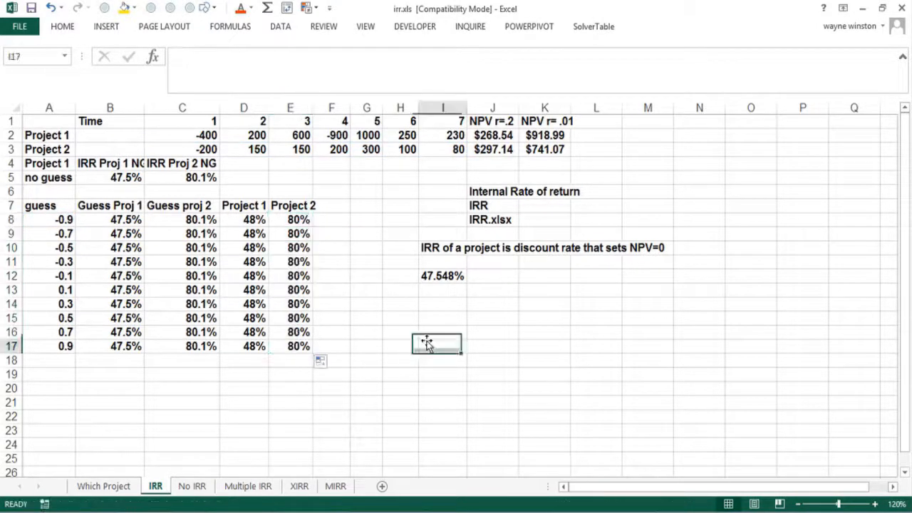
# Step: Enter the note "A project will always have a unique IRR" in cell I14
pyautogui.click(431, 307)
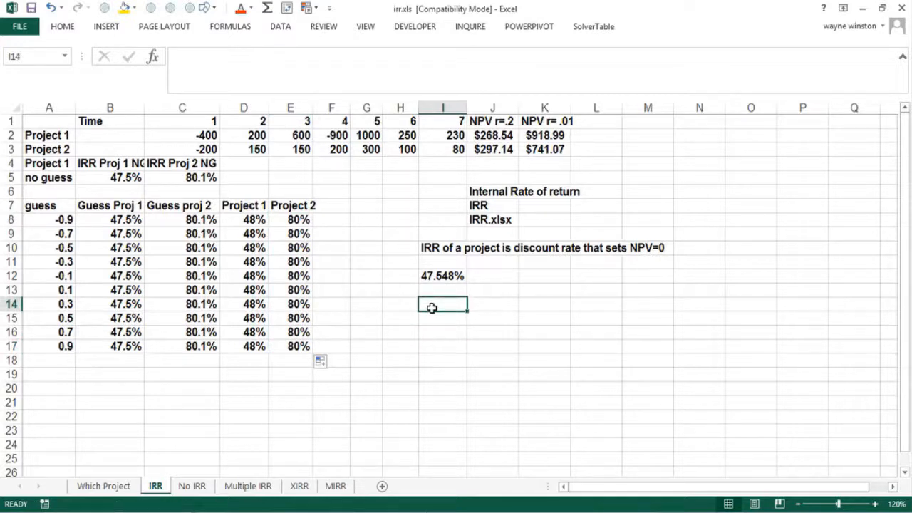
pyautogui.write('A proje')
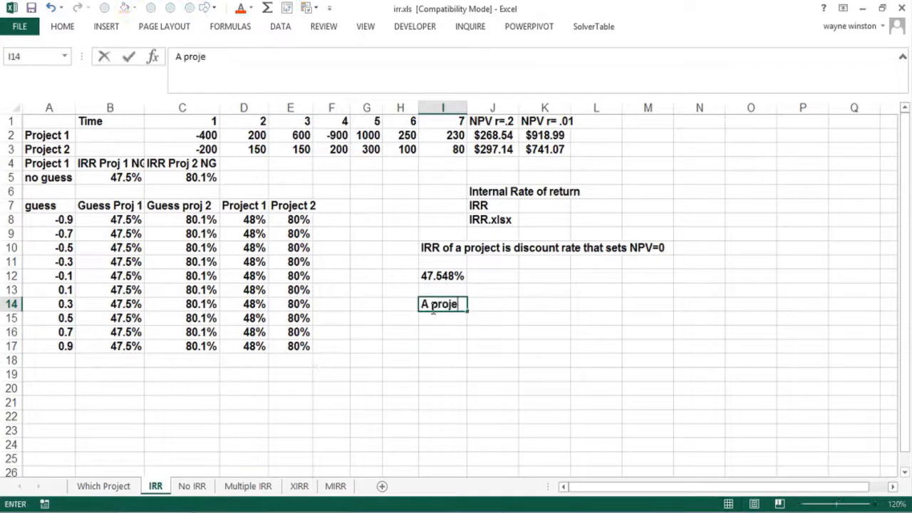
pyautogui.write('ct will alwa')
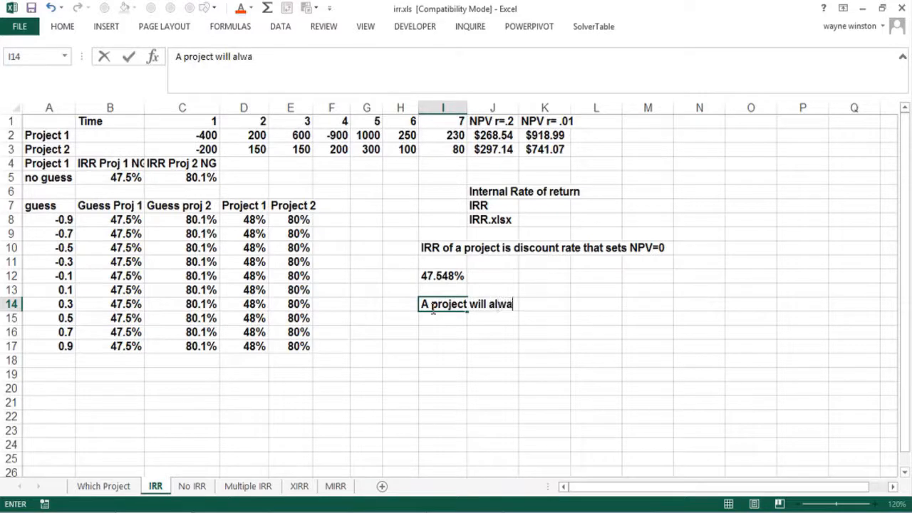
pyautogui.write('ys have a un')
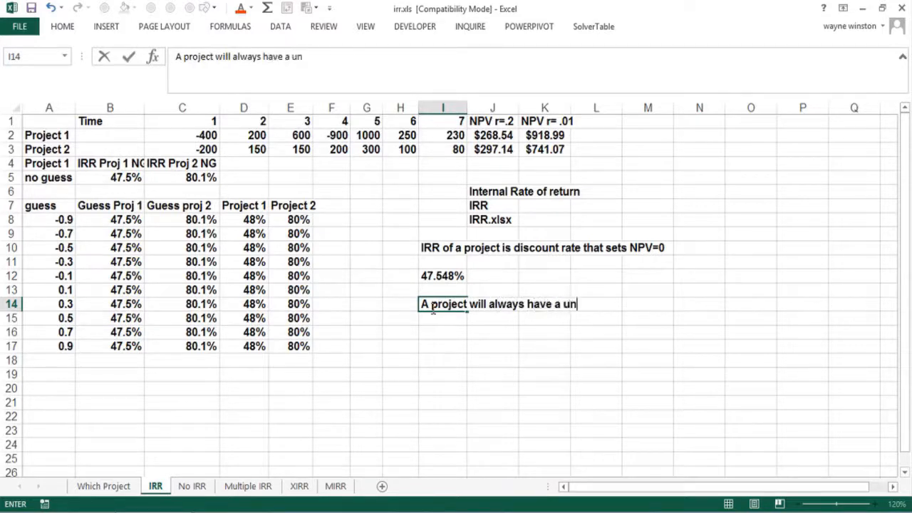
pyautogui.write('ique IRR')
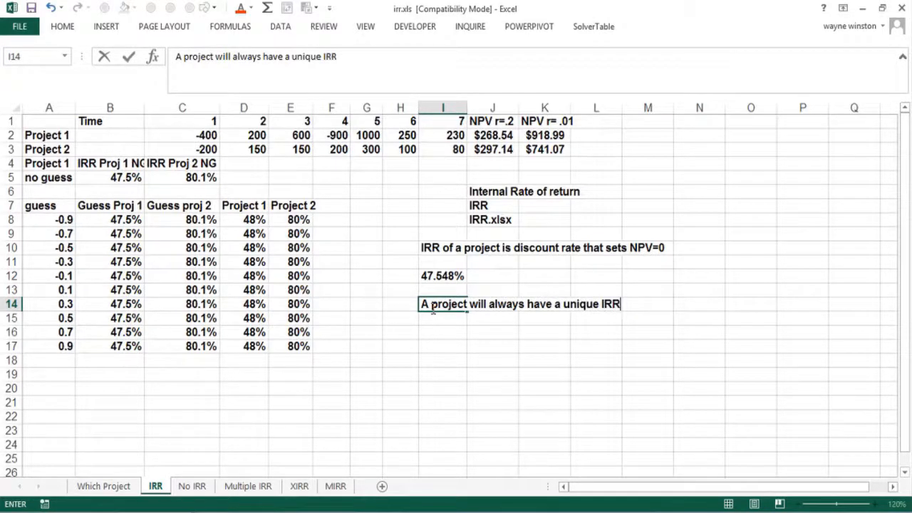
pyautogui.press('Return')
# Step: Continue the note in cell I15 with "if sign of cash flows changes one time"
pyautogui.write('if sign of cash')
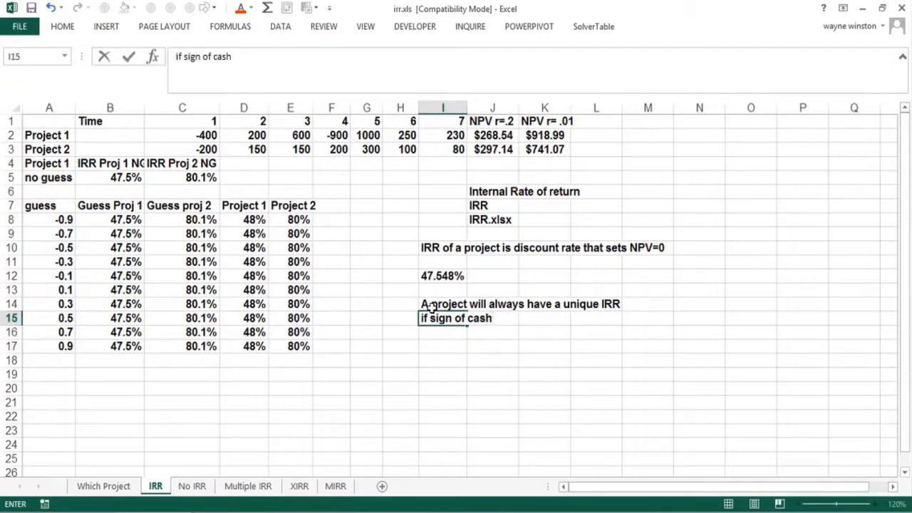
pyautogui.write('flows c')
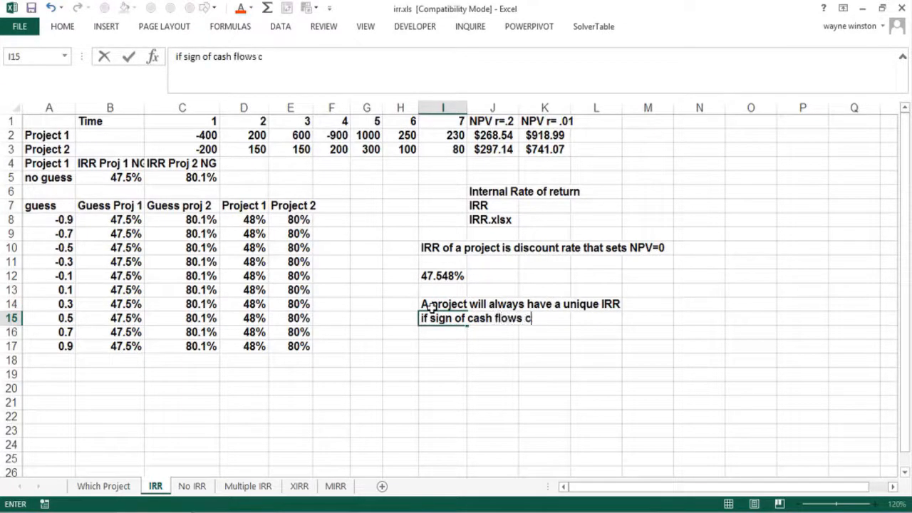
pyautogui.write('hanges ')
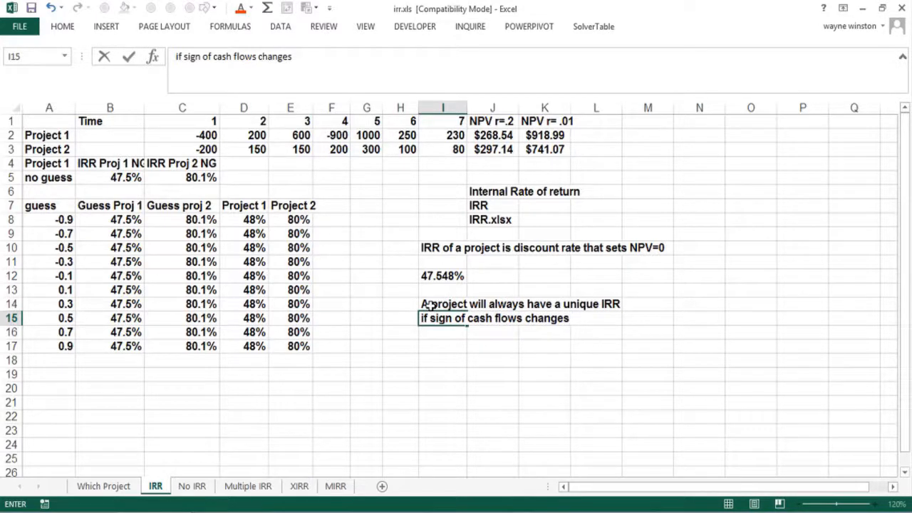
pyautogui.write('one time')
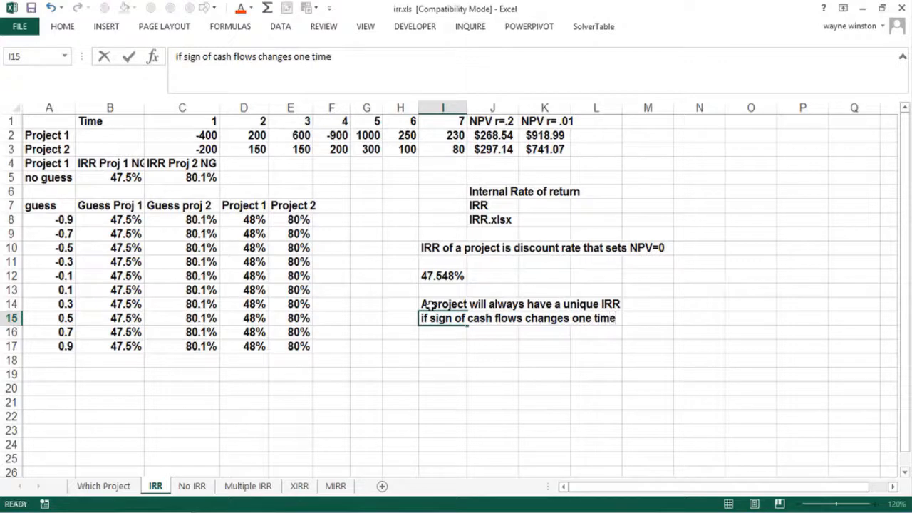
pyautogui.press('Return')
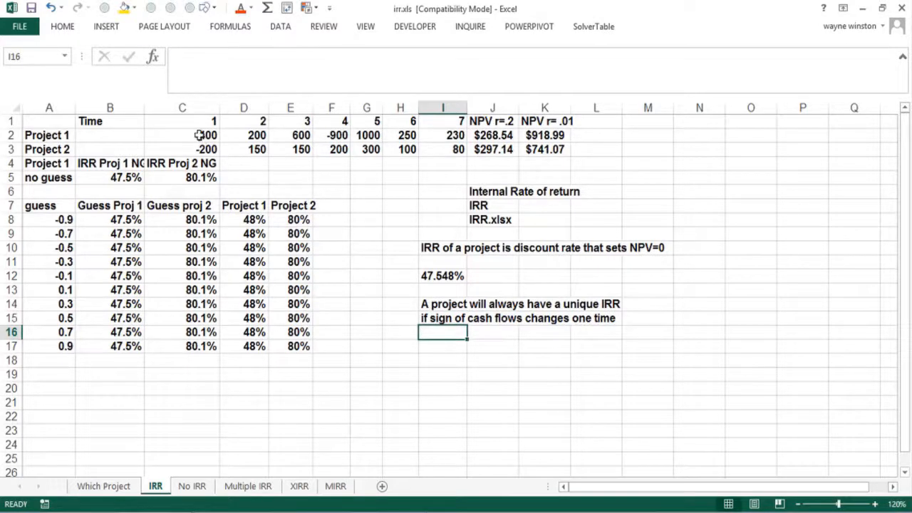
# Step: Examine the sign changes in both projects' cash flows and compare their guess-based IRRs in columns D and E
pyautogui.click(195, 136)
pyautogui.click(204, 150)
pyautogui.click(205, 132)
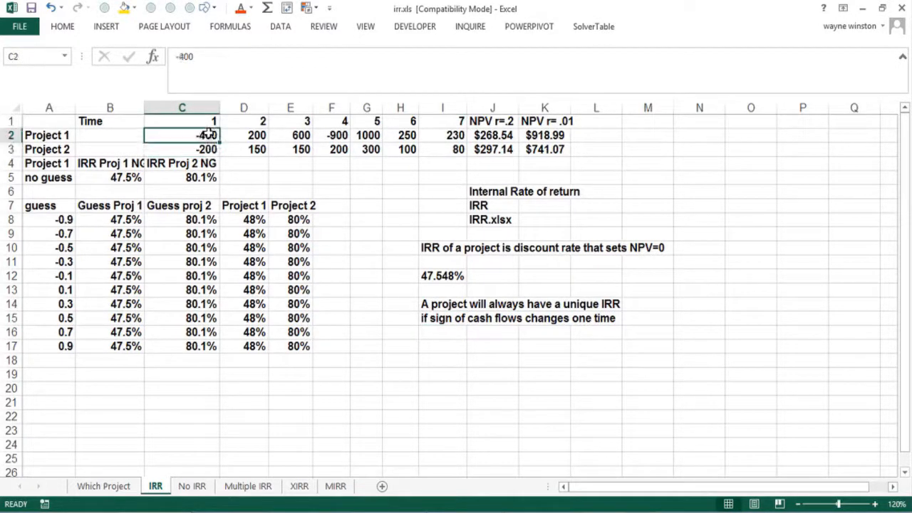
pyautogui.click(238, 139)
pyautogui.click(406, 148)
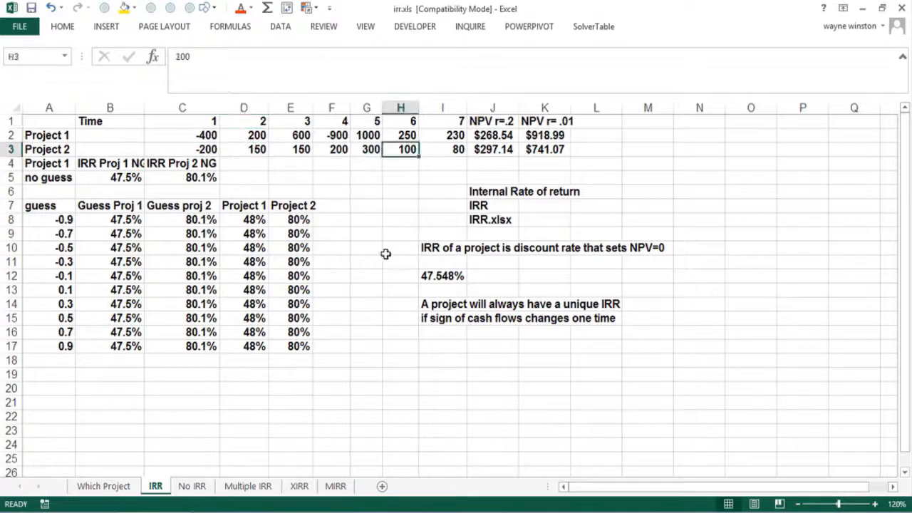
pyautogui.click(441, 332)
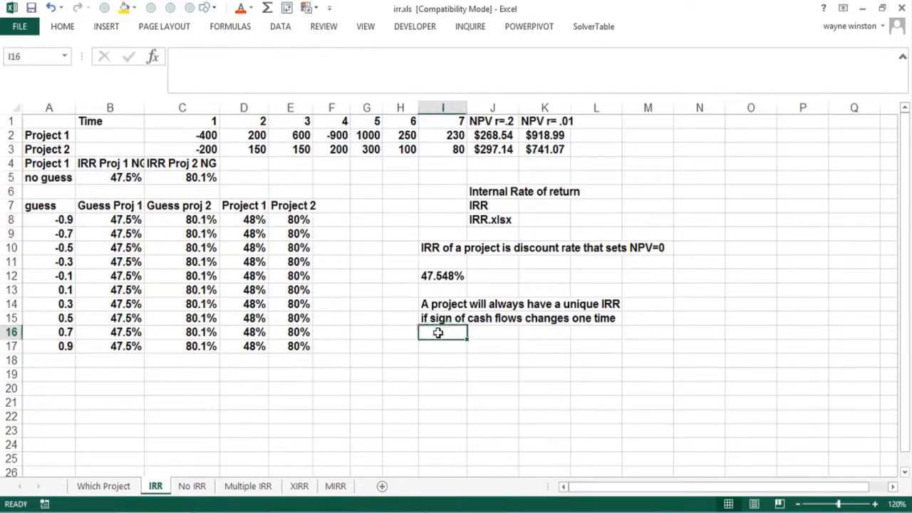
pyautogui.click(245, 219)
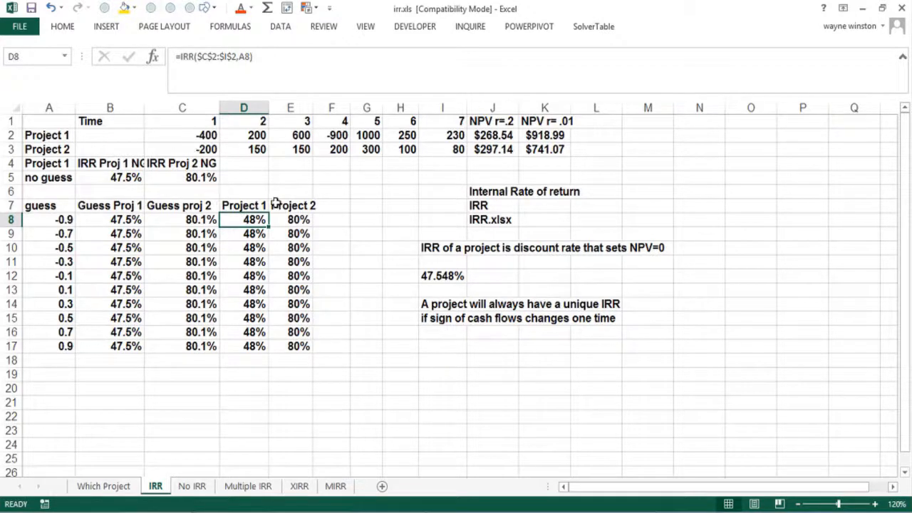
pyautogui.click(283, 232)
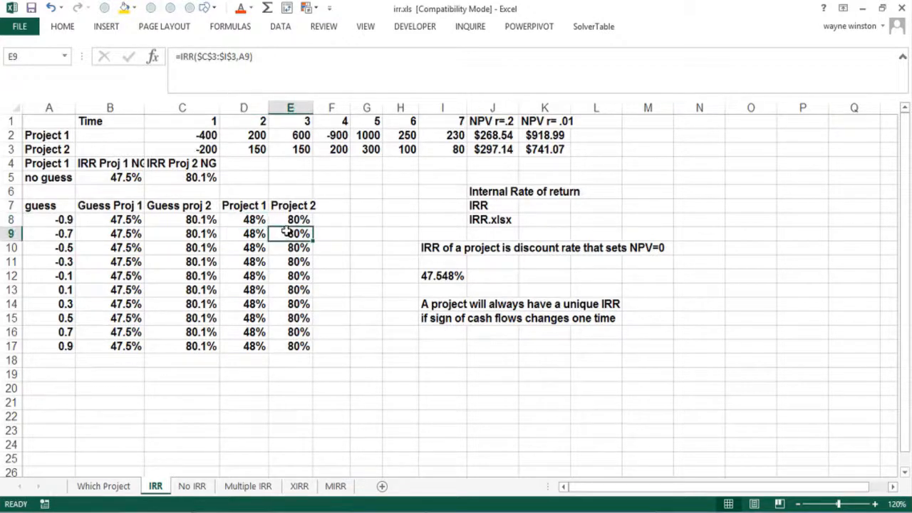
# Step: Enter the note "If IRR>discount rate WACC NPV>0" in cell I17
pyautogui.click(436, 345)
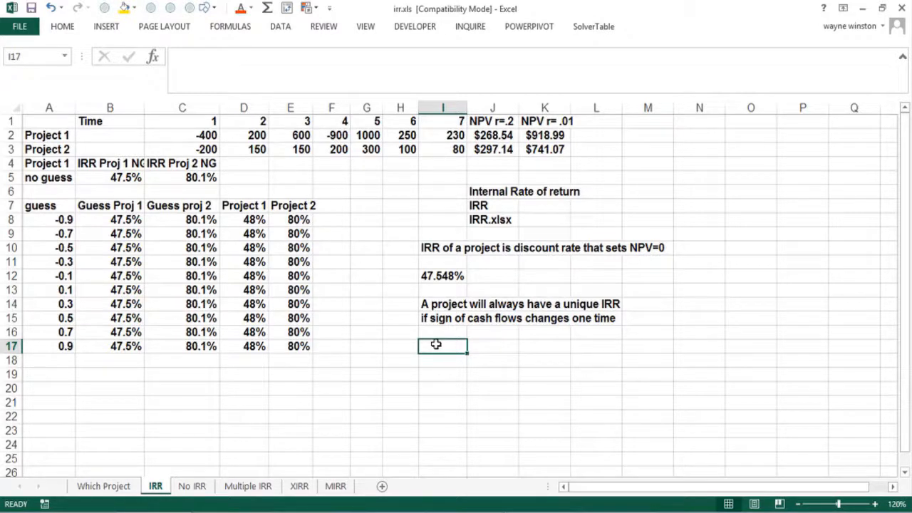
pyautogui.write('If IRR')
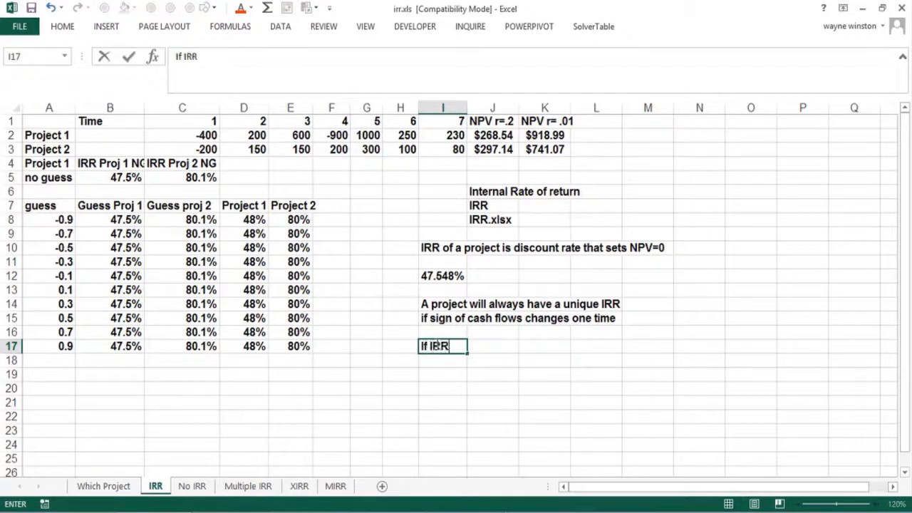
pyautogui.write('>discount rate ')
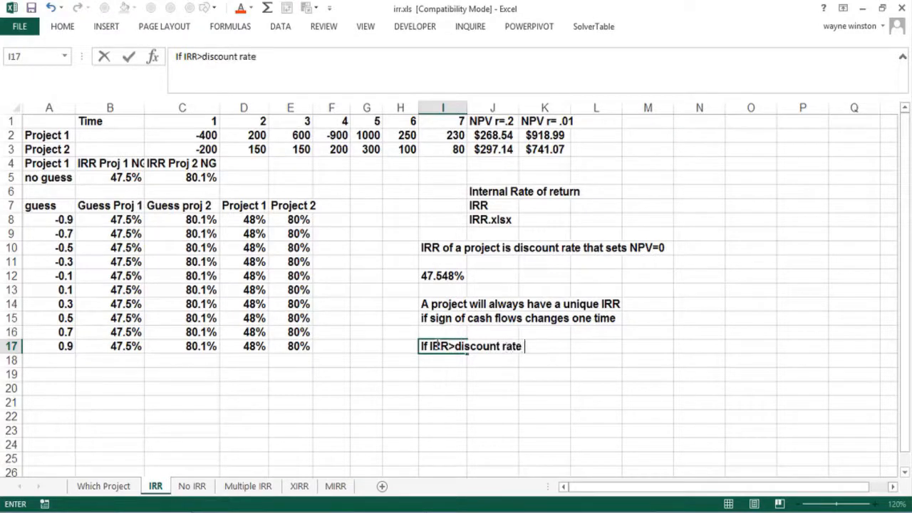
pyautogui.write('WACC')
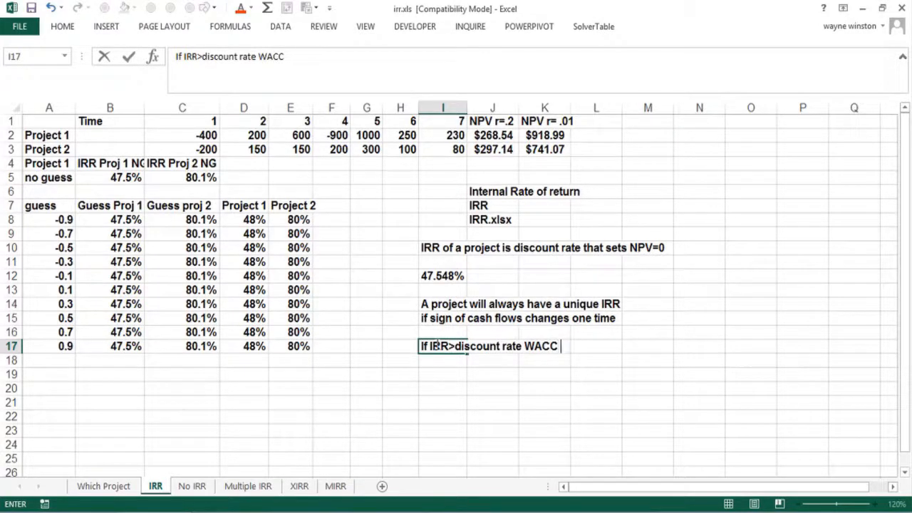
pyautogui.write(' NPV>0')
pyautogui.press('Return')
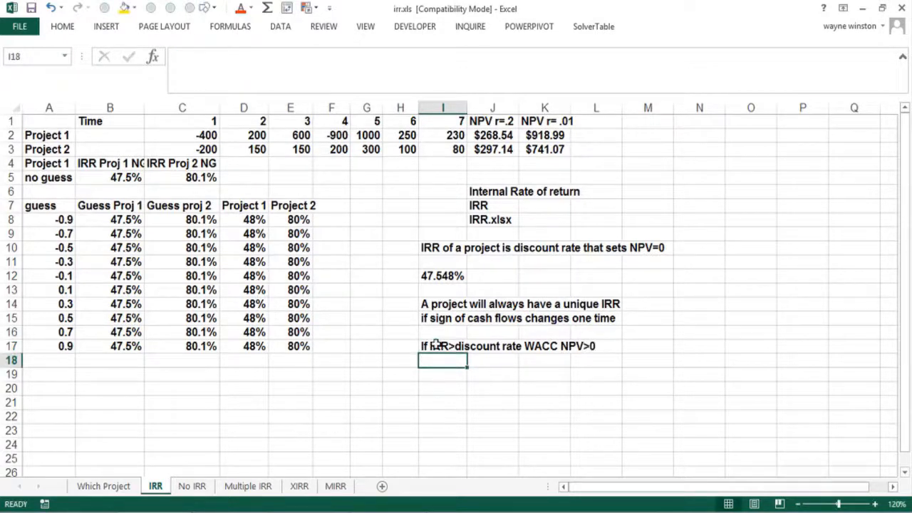
# Step: Enter the opening of the opposite case, "If IRR<disocunt rate", in cell I18
pyautogui.write('If IRR')
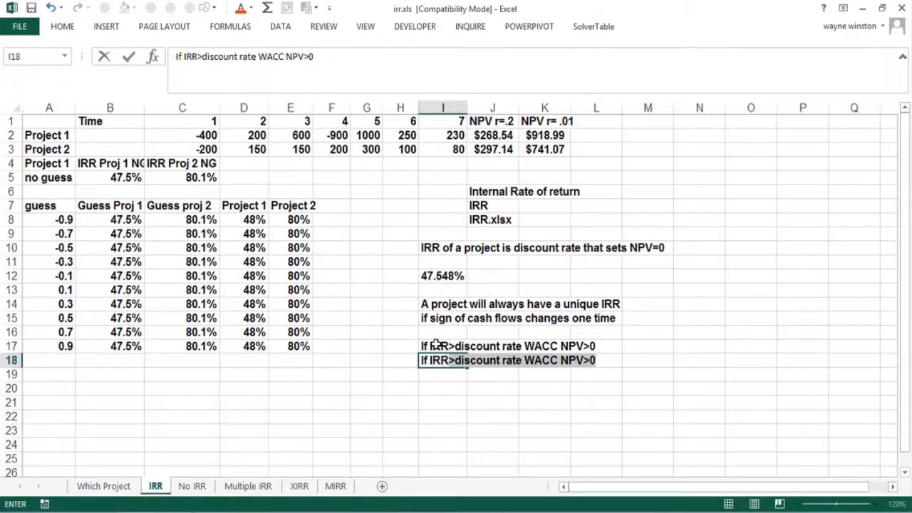
pyautogui.write('<disocun')
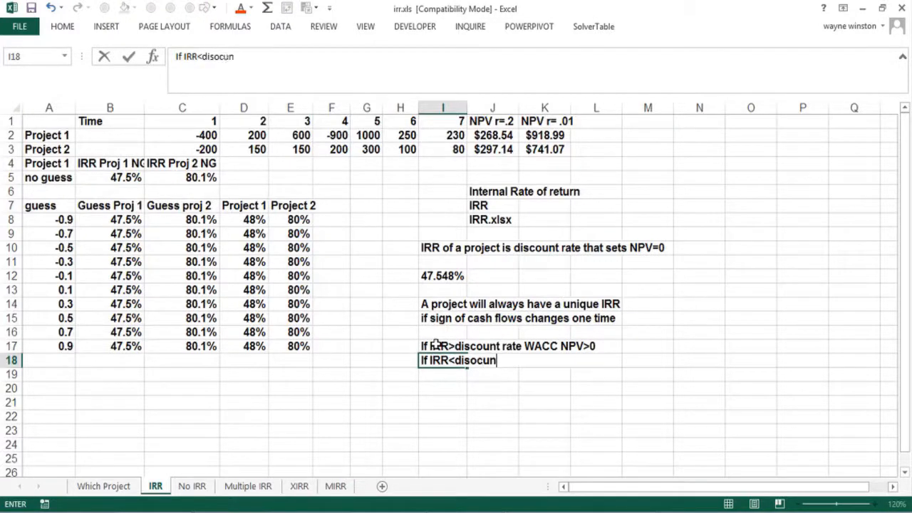
pyautogui.write('t reat')
pyautogui.press('BackSpace')
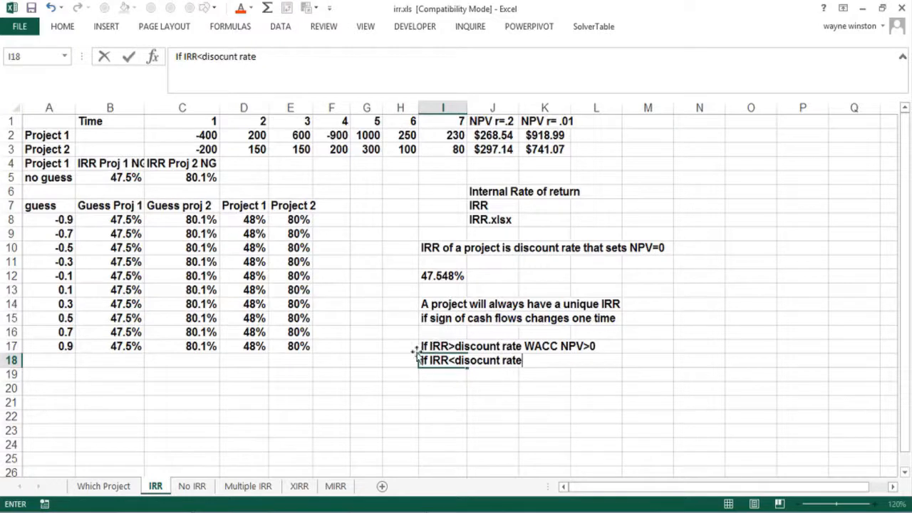
# Step: Put parentheses around WACC in the I17 note so it reads "If IRR>discount rate (WACC) NPV>0"
pyautogui.click(422, 346)
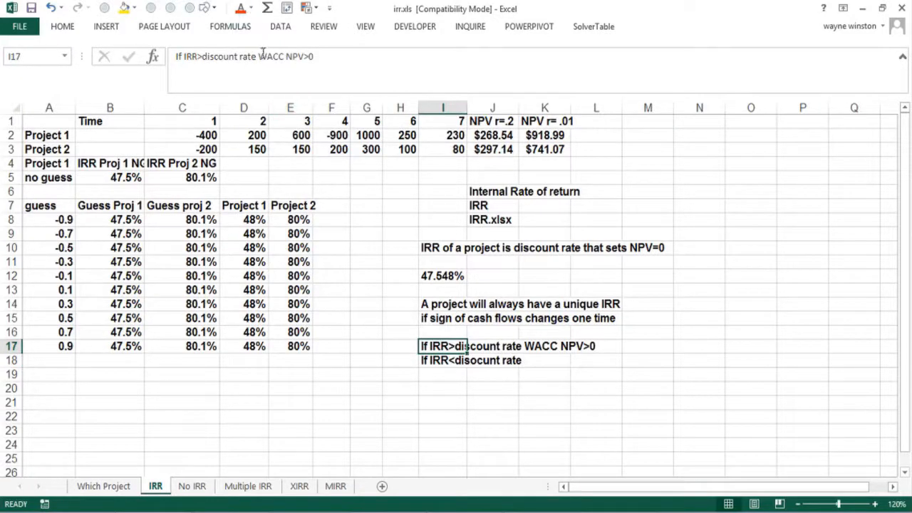
pyautogui.click(260, 57)
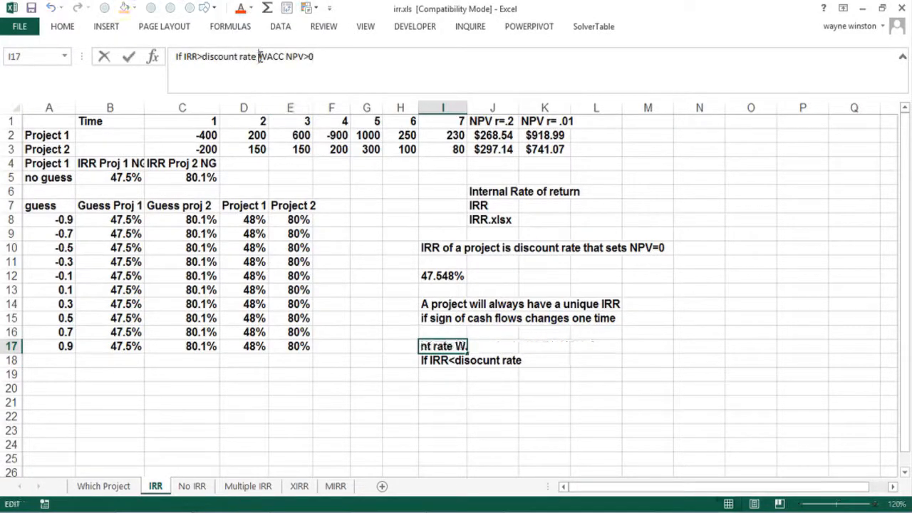
pyautogui.write('(')
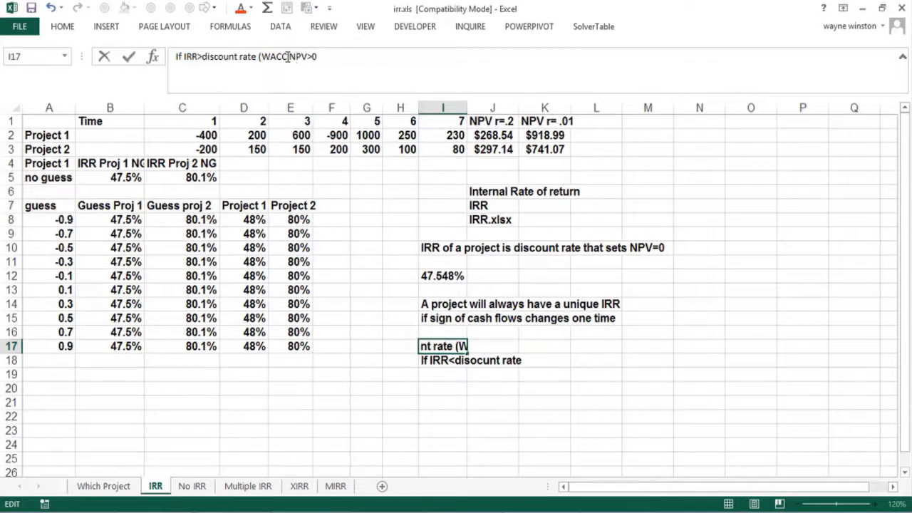
pyautogui.click(287, 57)
pyautogui.write(')')
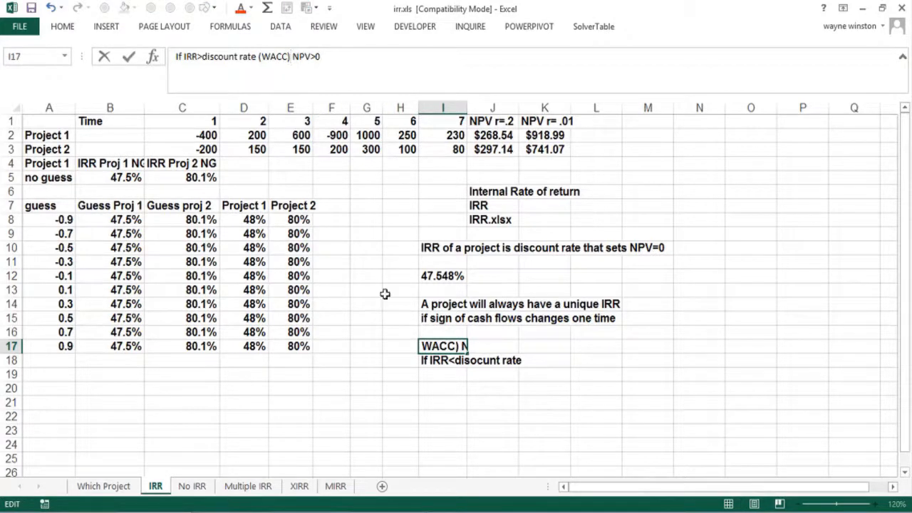
# Step: Correct the misspelled word in the I18 note to "discount"
pyautogui.click(439, 362)
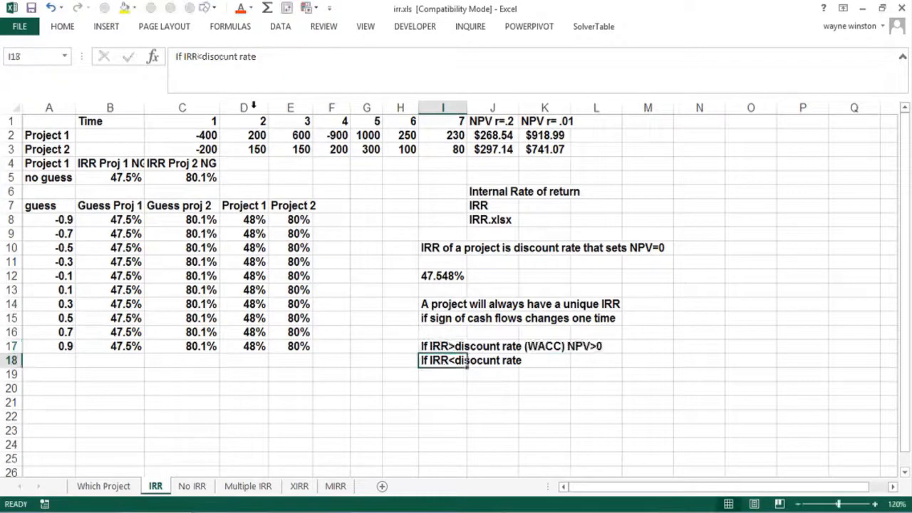
pyautogui.click(218, 57)
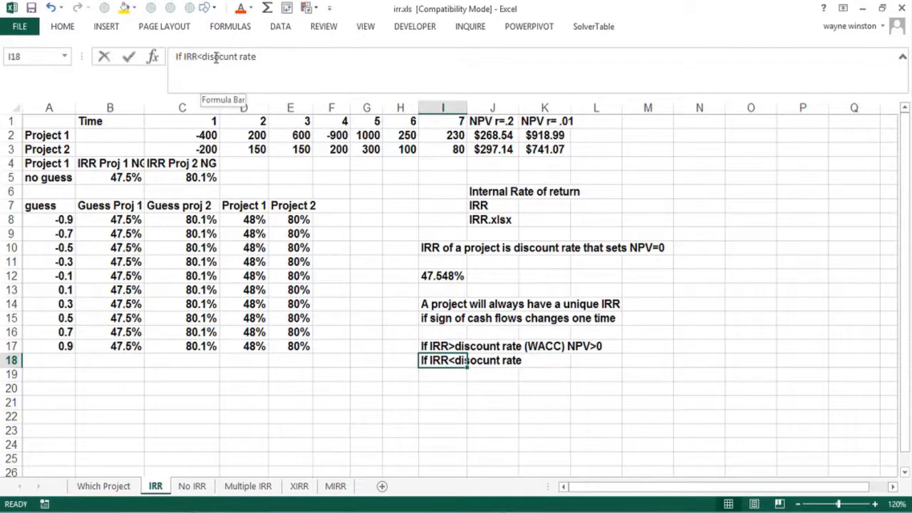
pyautogui.write('co')
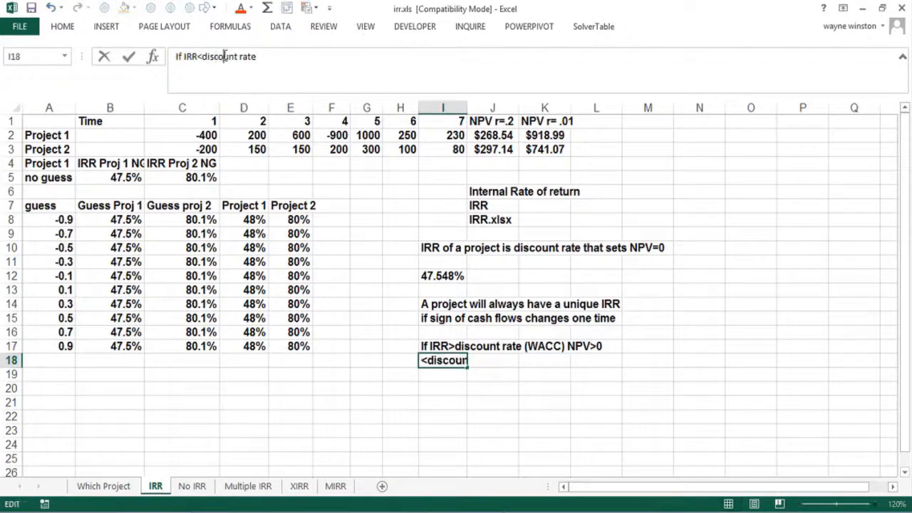
pyautogui.press('Return')
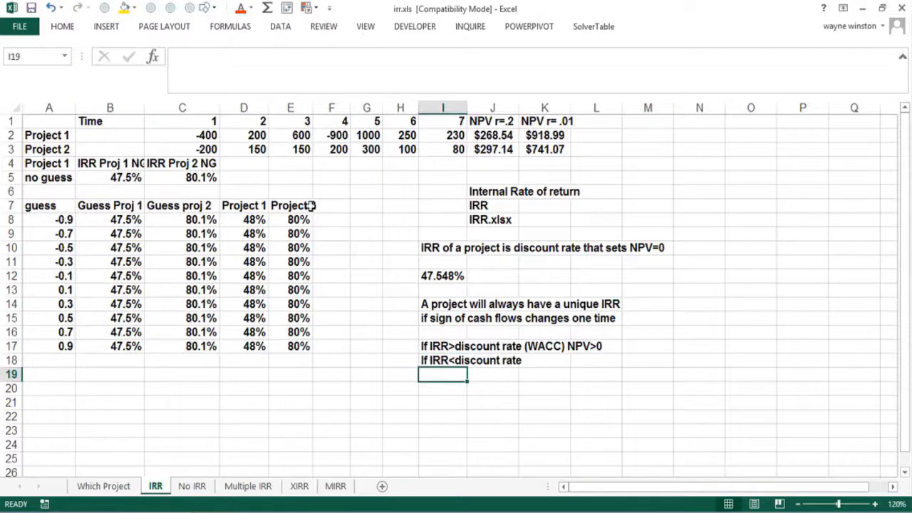
# Step: Append "(WACC)" to the note in cell I18 so it reads "If IRR<discount rate (WACC)"
pyautogui.click(429, 357)
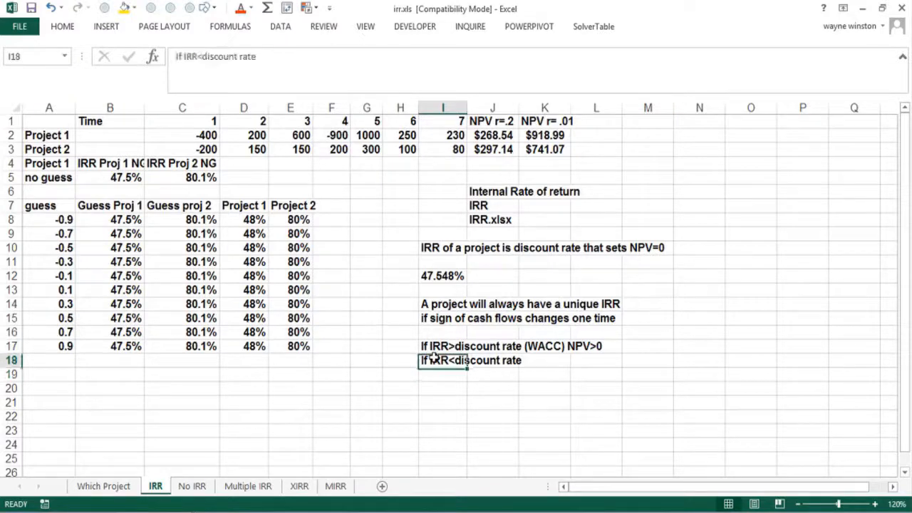
pyautogui.click(269, 61)
pyautogui.write('(WA')
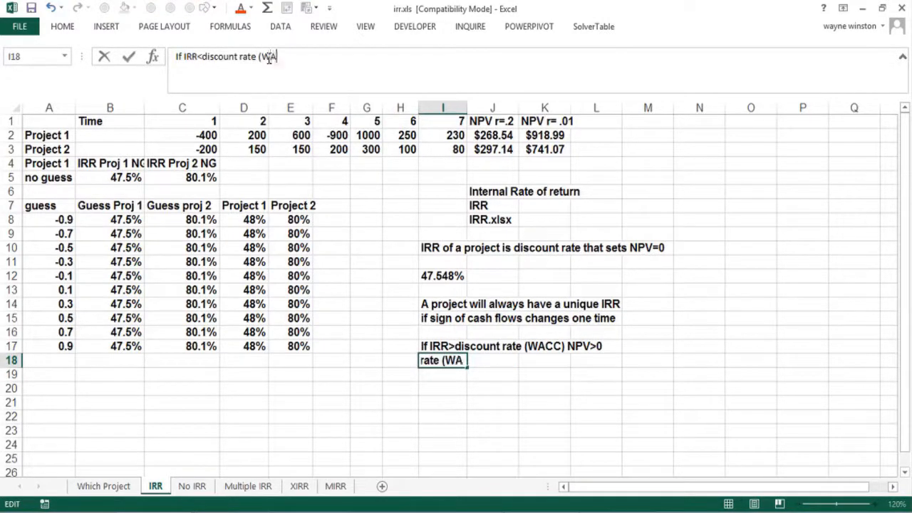
pyautogui.write('CC)')
pyautogui.press('Return')
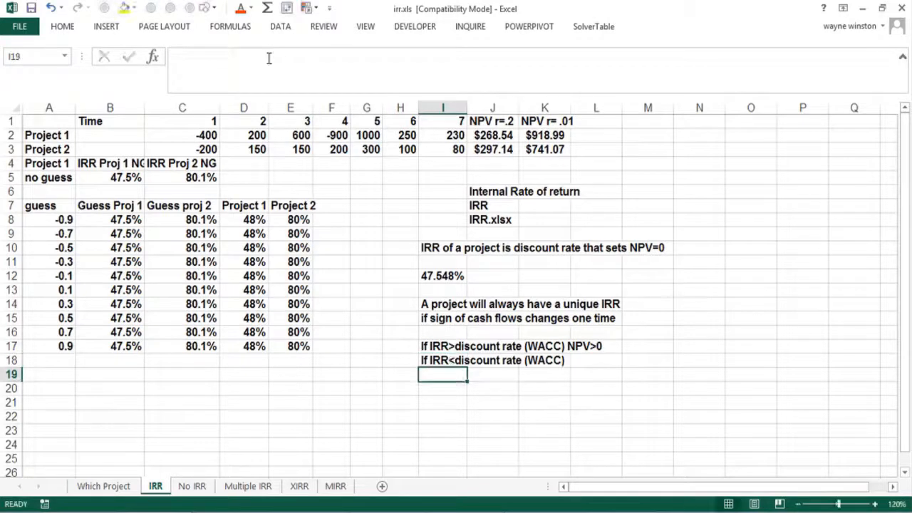
# Step: Continue the note in cell I19 with "then NPV <0"
pyautogui.write('th')
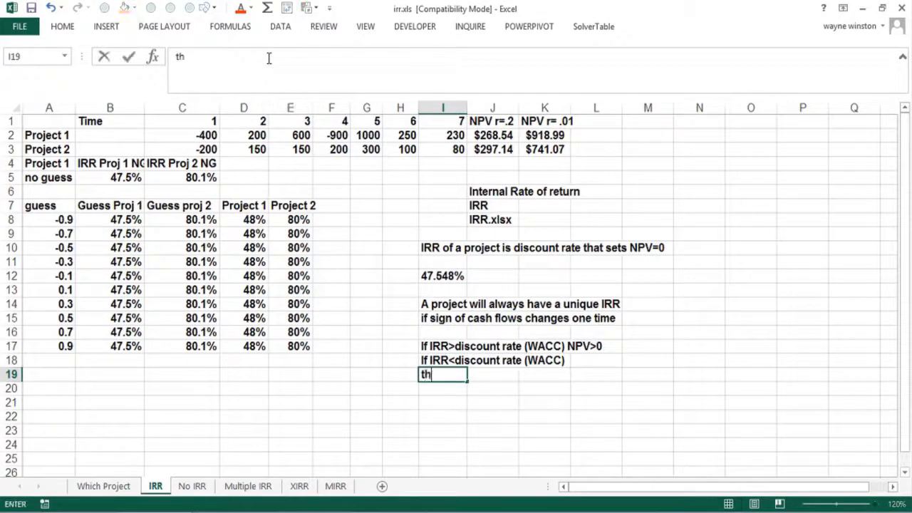
pyautogui.write('en NPV <0')
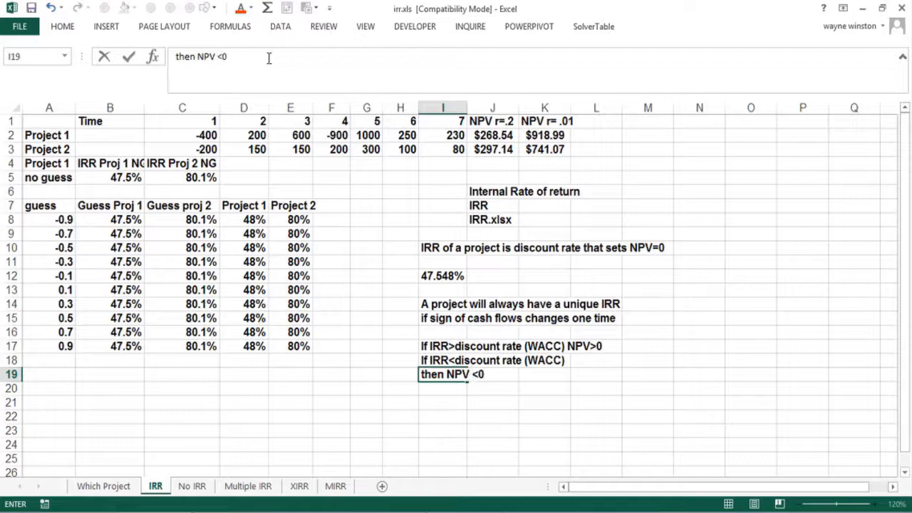
pyautogui.press('Return')
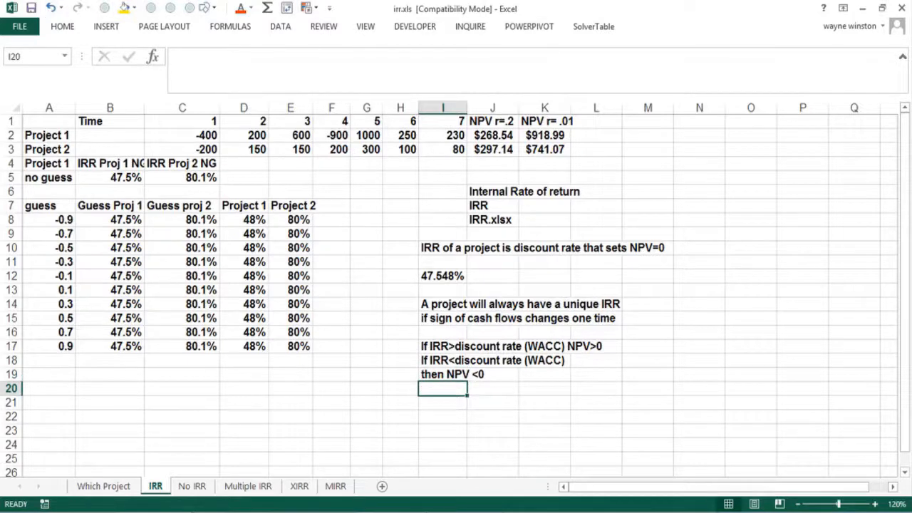
# Step: Make all the text on the No IRR sheet bold
pyautogui.click(193, 486)
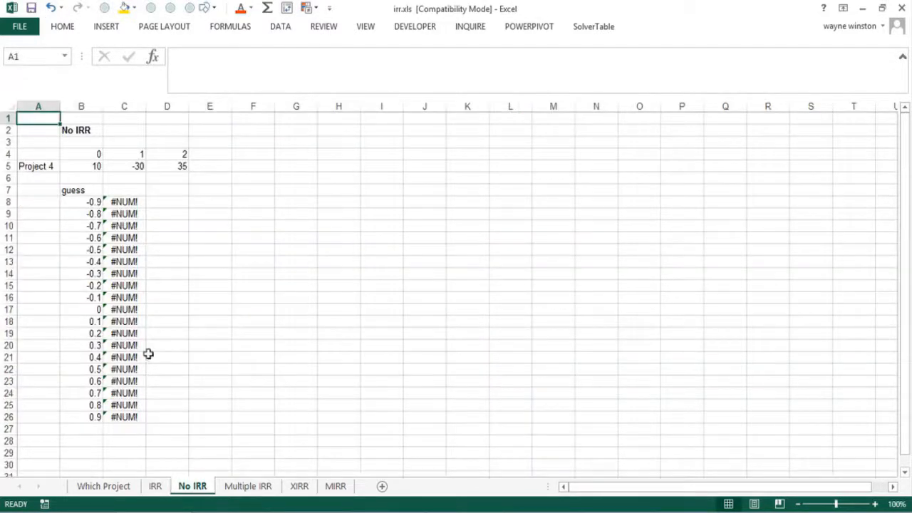
pyautogui.click(5, 106)
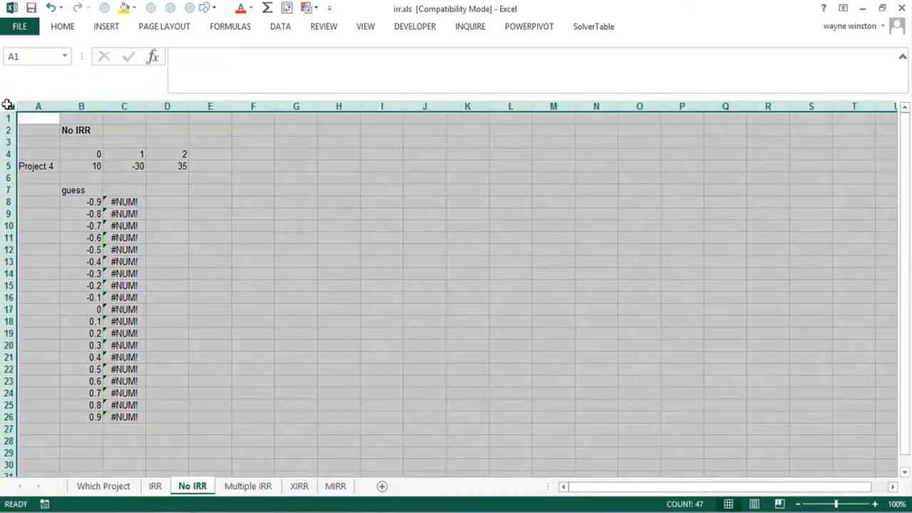
pyautogui.click(416, 319)
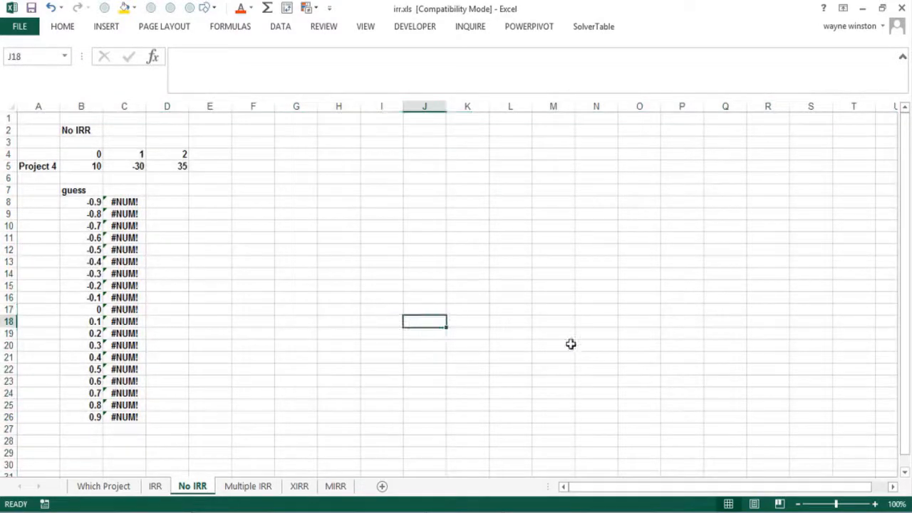
# Step: Review Project 4's cash flows in B5:D5 and the IRR formula for the first guess in cell C8
pyautogui.click(875, 504)
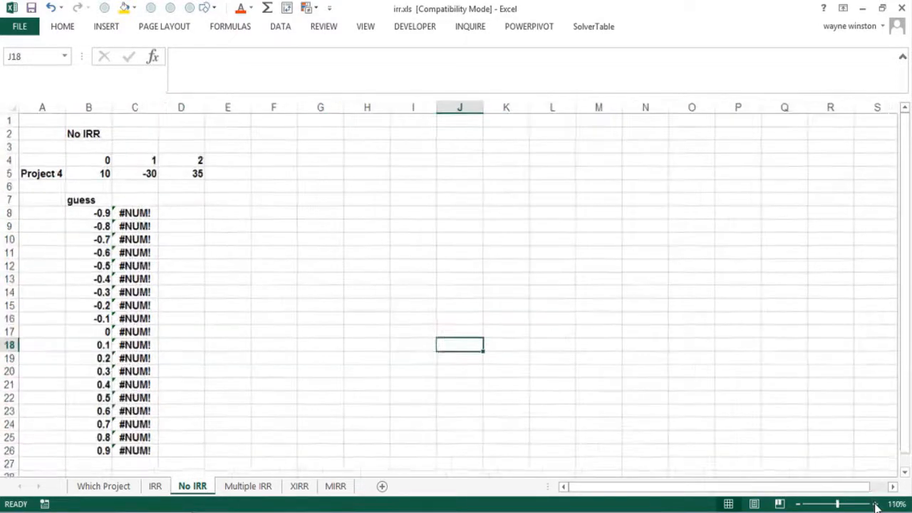
pyautogui.click(875, 504)
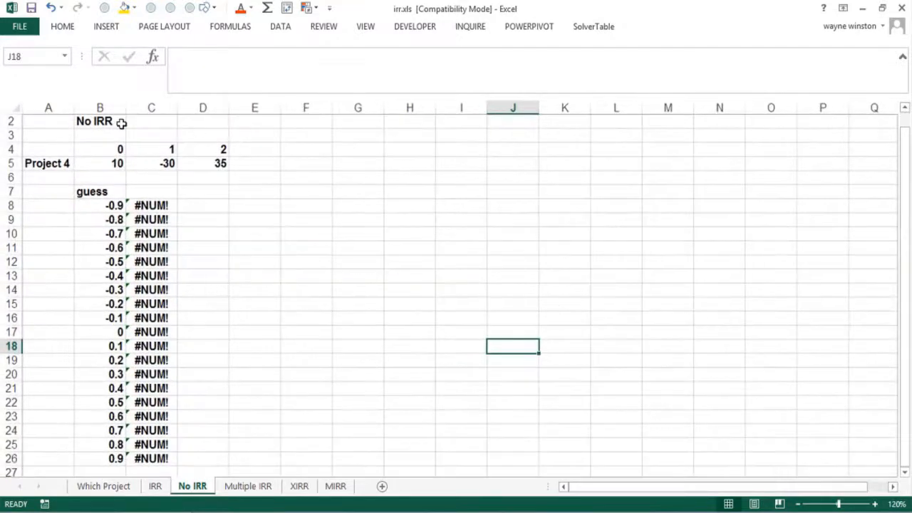
pyautogui.click(103, 166)
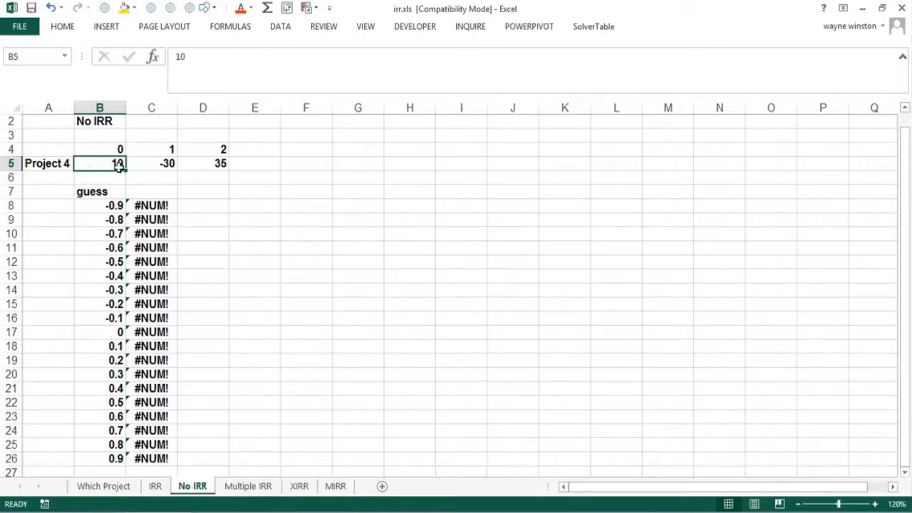
pyautogui.click(153, 165)
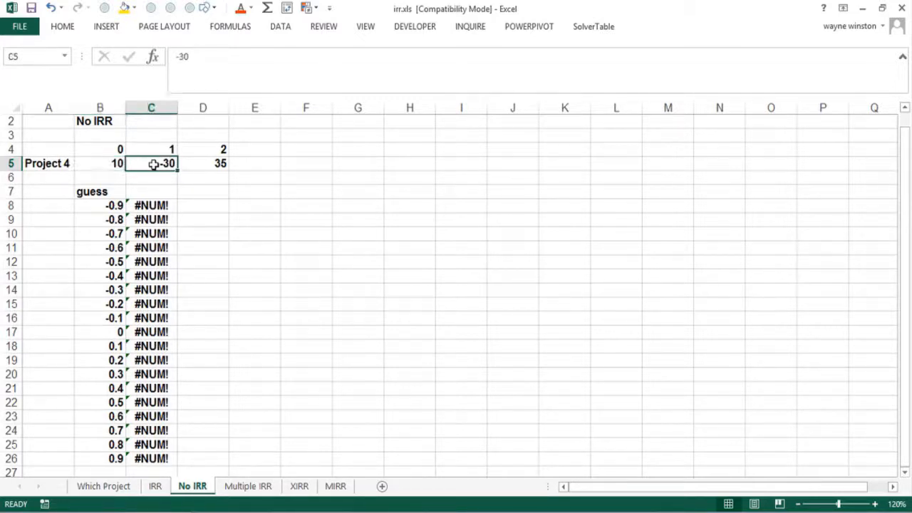
pyautogui.click(203, 164)
pyautogui.click(160, 207)
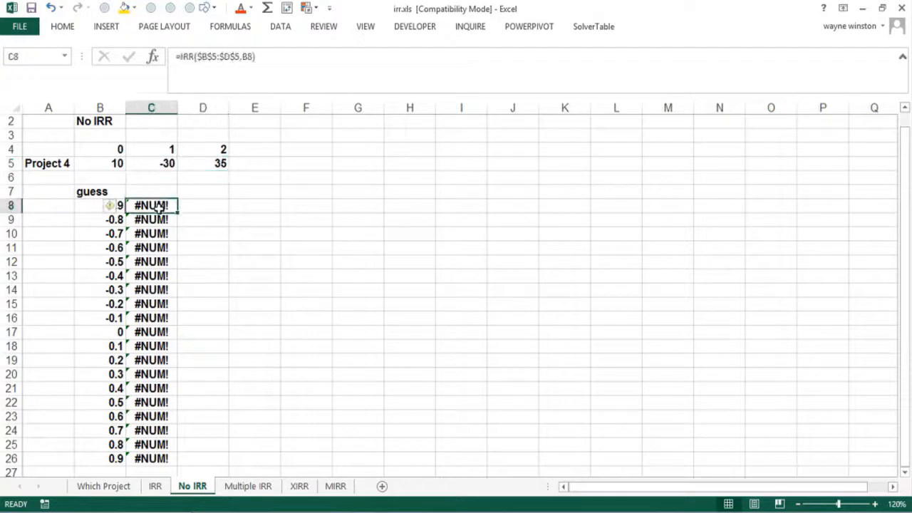
# Step: Review the IRR formulas for different guesses in C8 and C20 together with Project 4's cash flows in B5:D5
pyautogui.moveTo(85, 220); pyautogui.dragTo(68, 220)
pyautogui.click(144, 206)
pyautogui.click(152, 367)
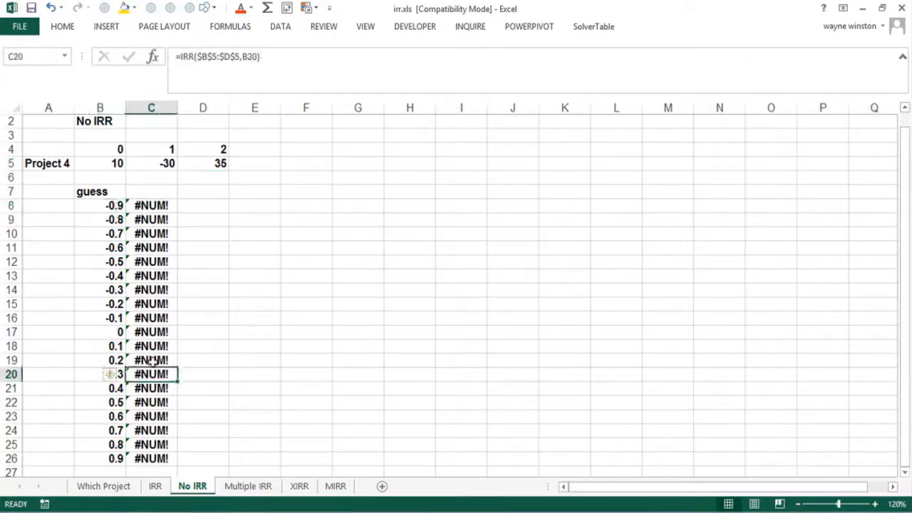
pyautogui.moveTo(104, 163); pyautogui.dragTo(219, 164)
pyautogui.click(221, 220)
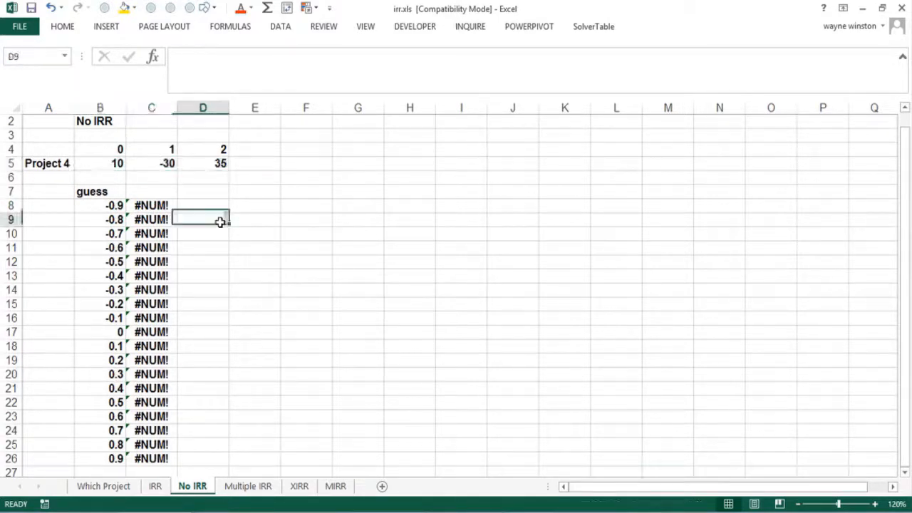
pyautogui.click(283, 220)
pyautogui.click(255, 178)
pyautogui.click(222, 182)
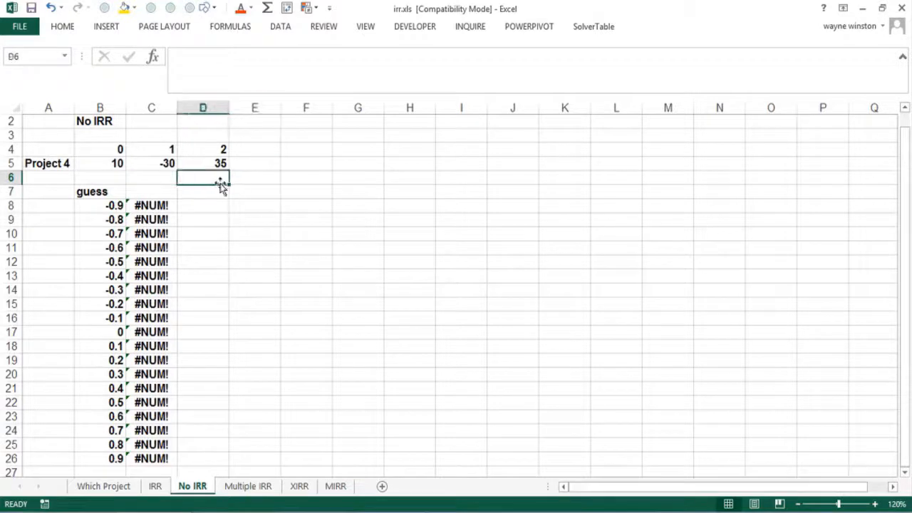
pyautogui.click(271, 188)
pyautogui.click(267, 263)
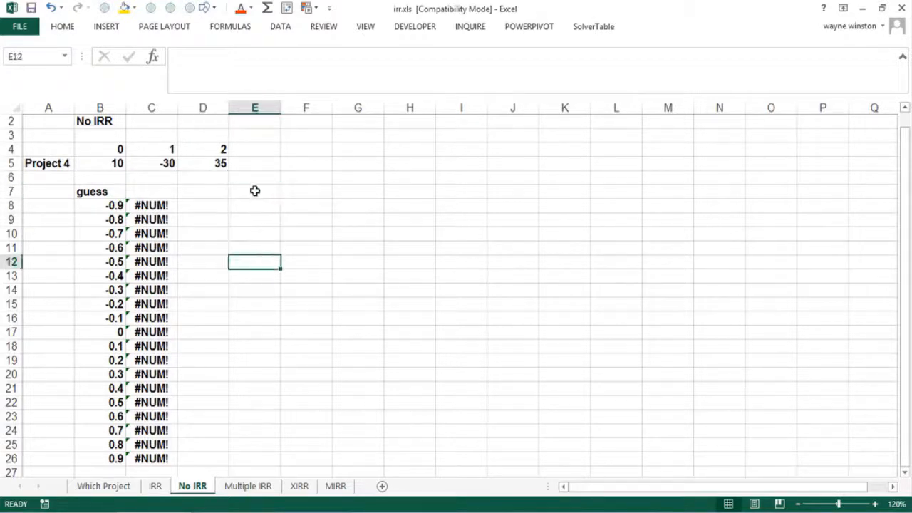
pyautogui.click(255, 191)
pyautogui.click(249, 274)
# Step: Go through Project 4's individual cash flows in cells B5, C5 and D5
pyautogui.click(117, 163)
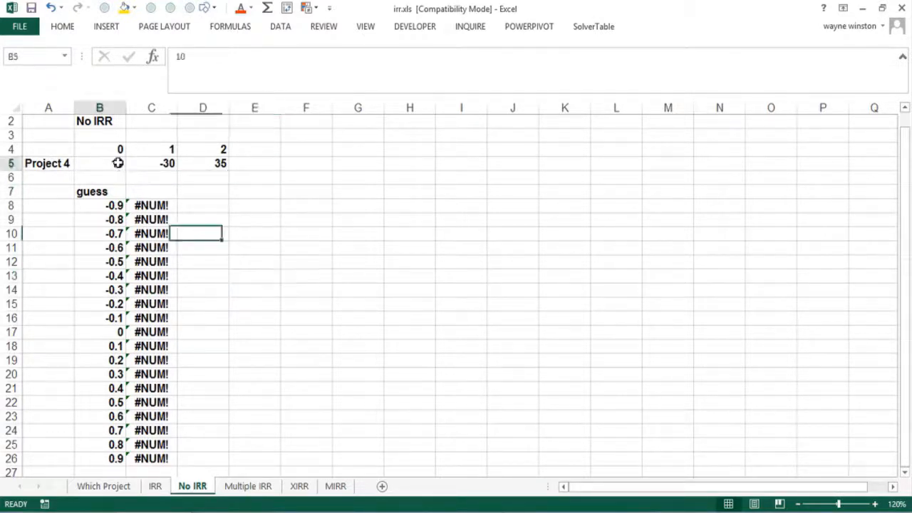
pyautogui.click(155, 160)
pyautogui.click(199, 163)
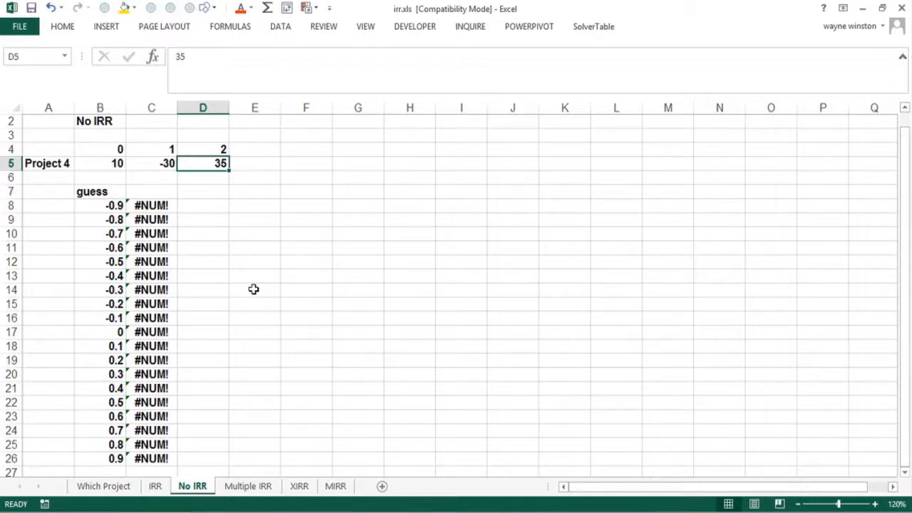
# Step: Make all the text on the Multiple IRR sheet bold
pyautogui.click(249, 486)
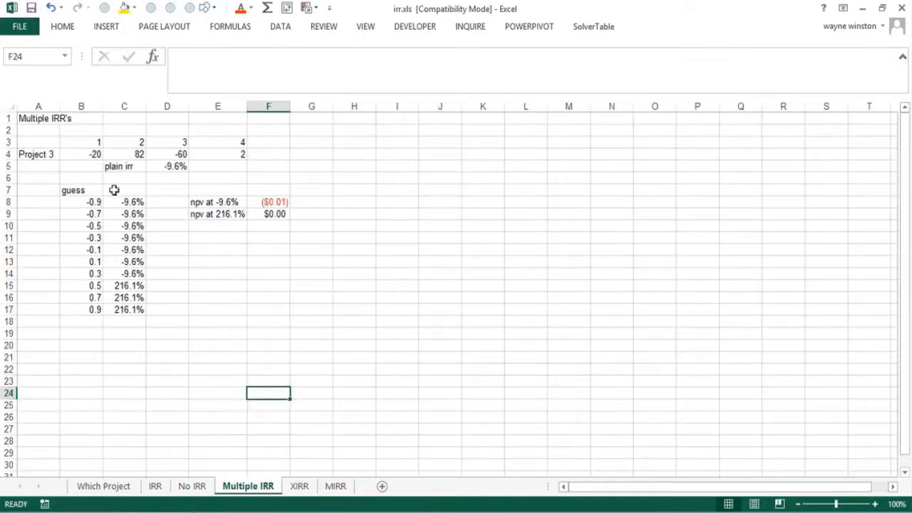
pyautogui.click(13, 107)
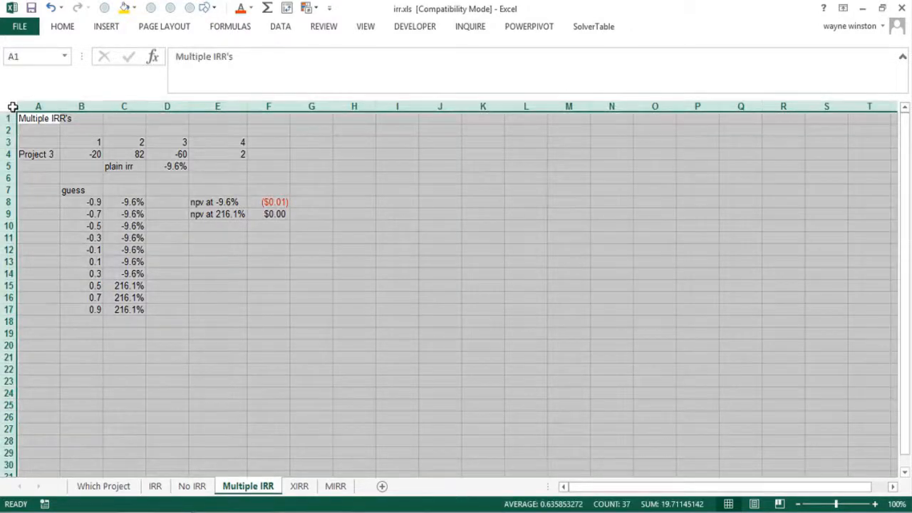
pyautogui.hotkey('ctrl', 'b')
pyautogui.hotkey('ctrl', 'b')
pyautogui.hotkey('ctrl', 'b')
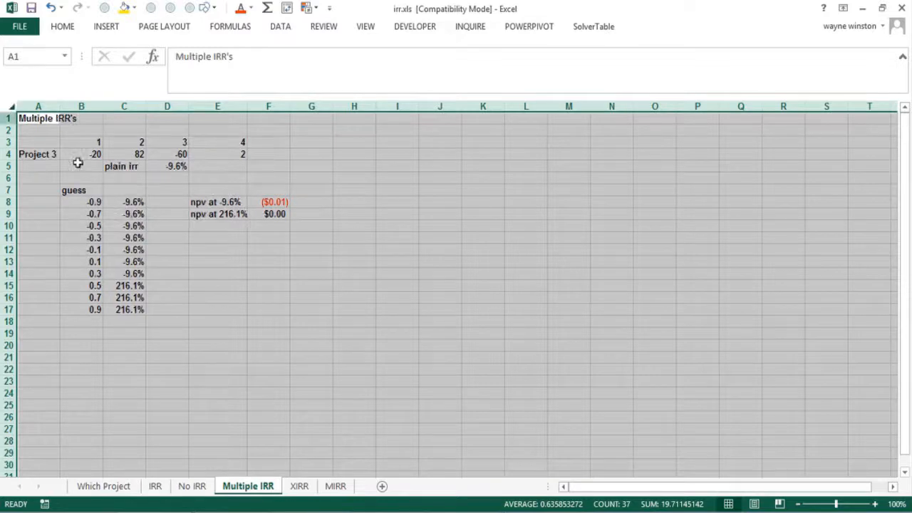
pyautogui.click(338, 238)
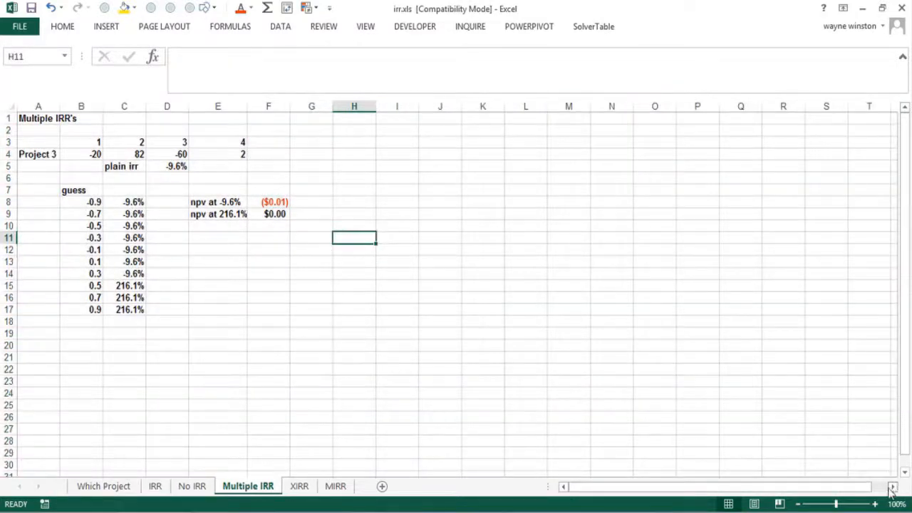
# Step: Examine Project 3's IRR formulas for the different guesses in C8, C14, C13 and C15
pyautogui.click(875, 503)
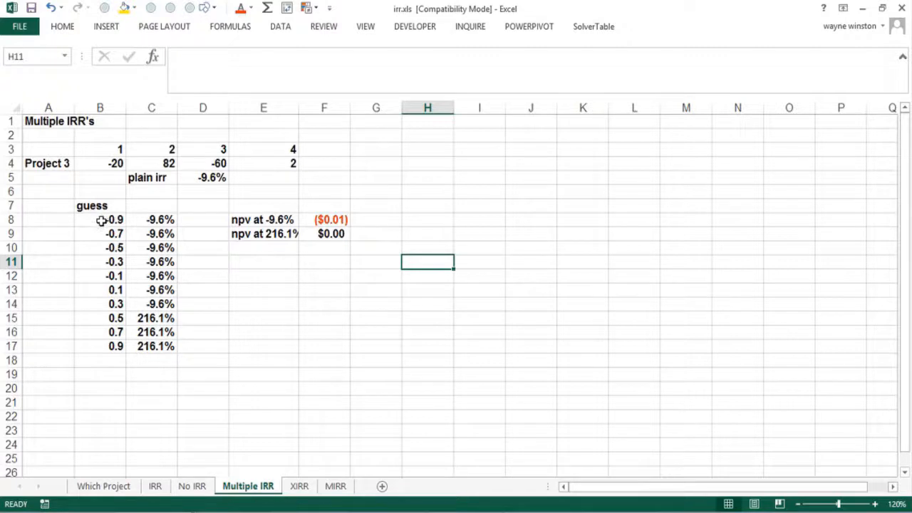
pyautogui.click(141, 219)
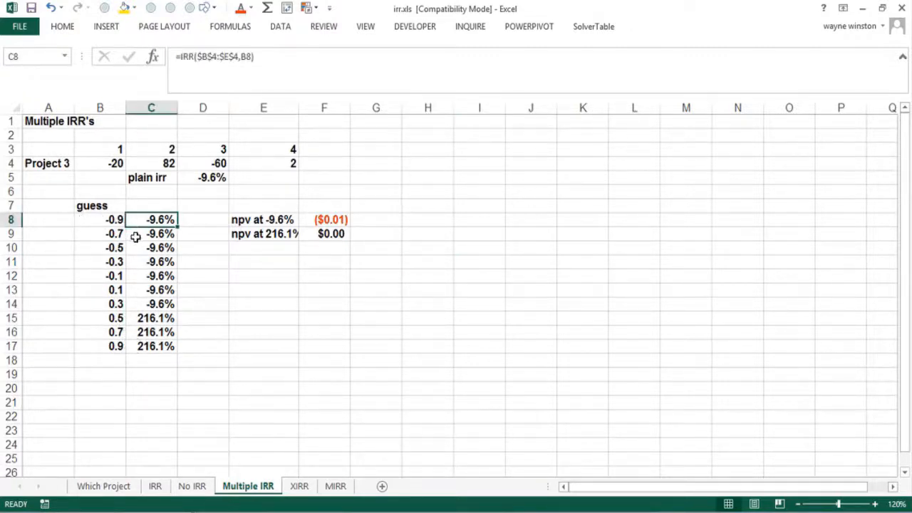
pyautogui.click(147, 300)
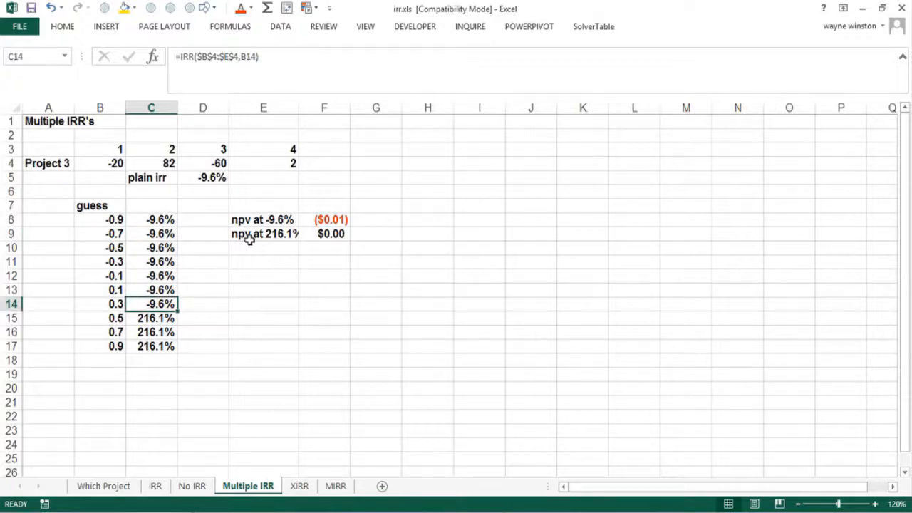
pyautogui.click(158, 286)
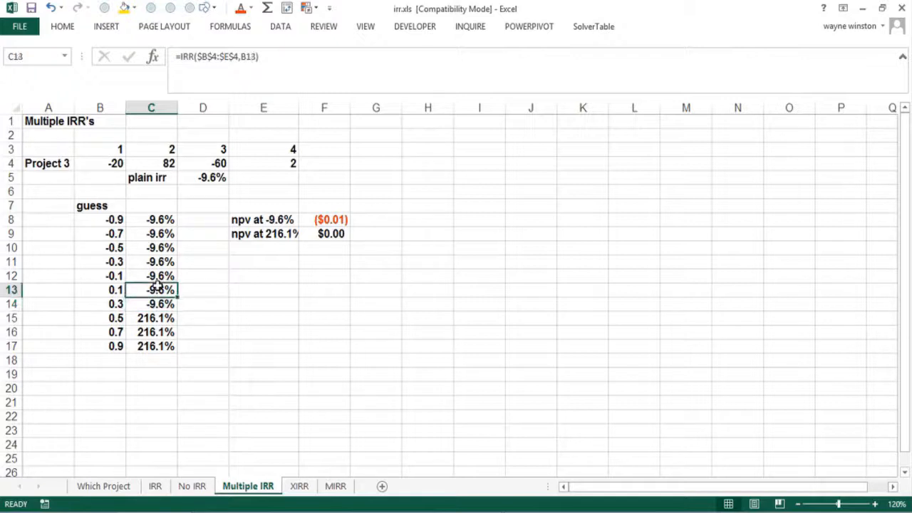
pyautogui.click(158, 319)
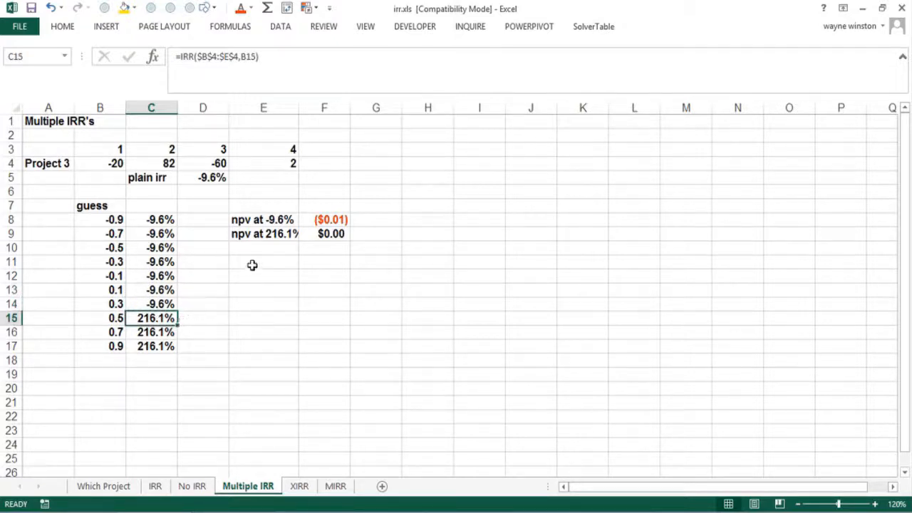
# Step: Widen column E slightly so the NPV labels in E8:E9 fit in full
pyautogui.moveTo(298, 107); pyautogui.dragTo(306, 107)
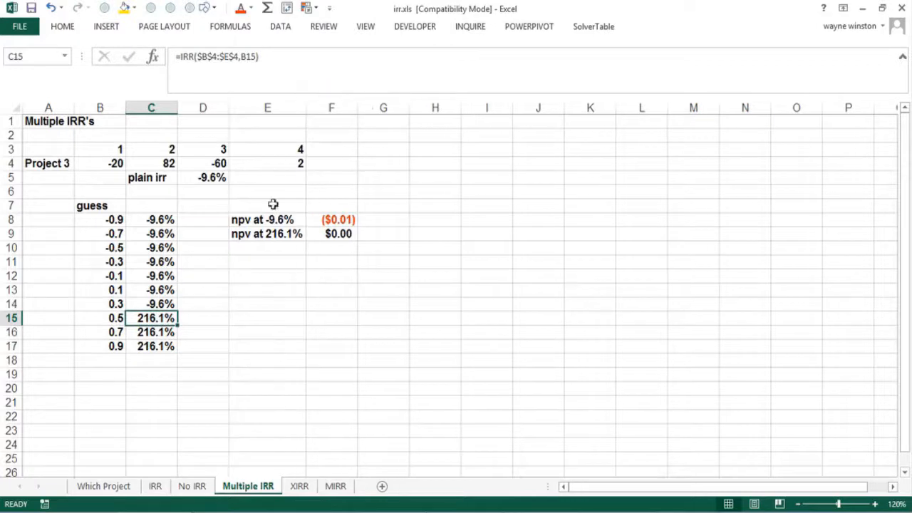
pyautogui.click(302, 302)
pyautogui.click(365, 272)
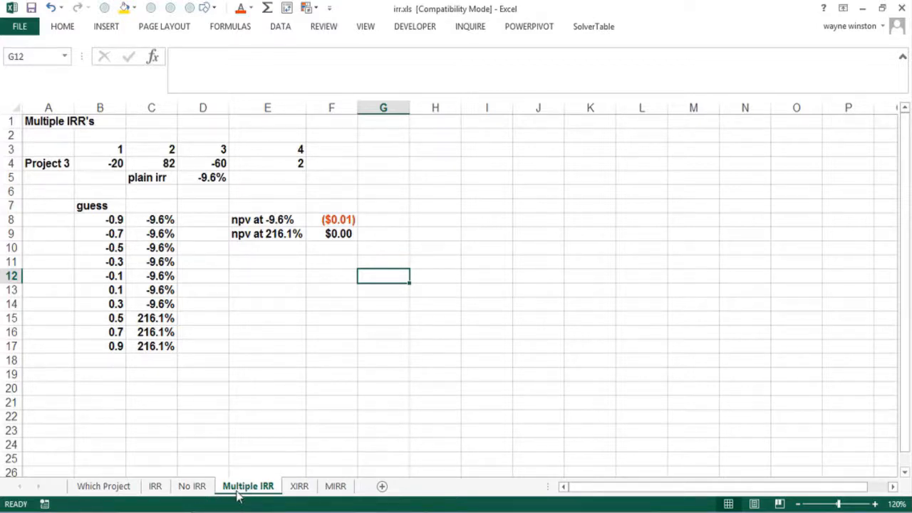
# Step: Open the Which Project sheet and review the Time 0 and Time 1 cash flows of both projects in C3:D4
pyautogui.click(103, 488)
pyautogui.click(158, 259)
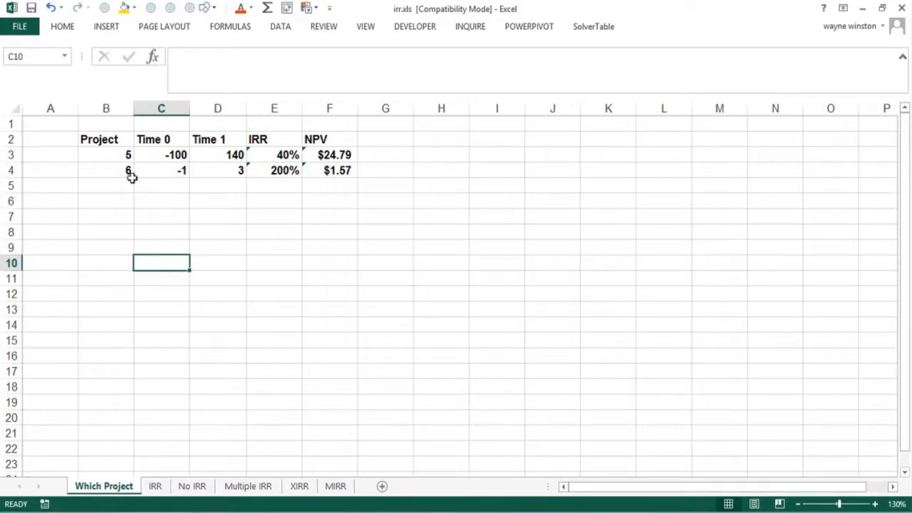
pyautogui.click(163, 156)
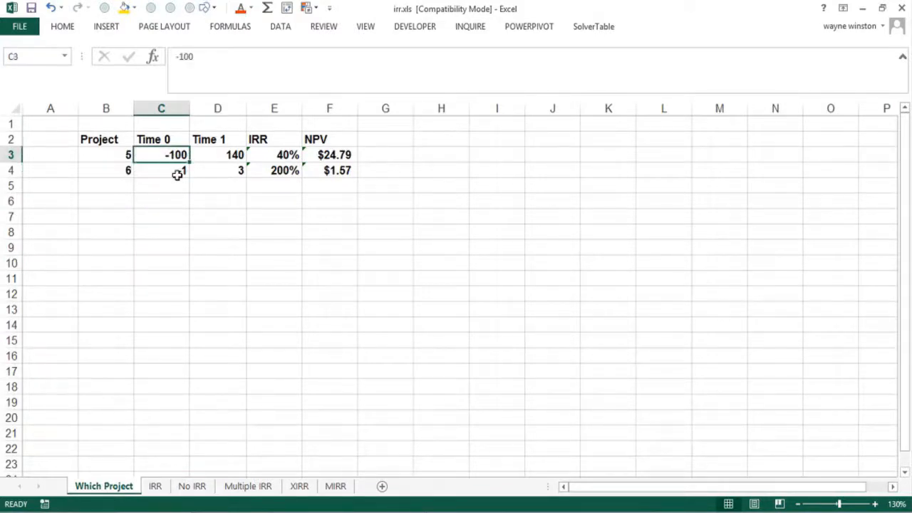
pyautogui.click(207, 171)
pyautogui.click(166, 151)
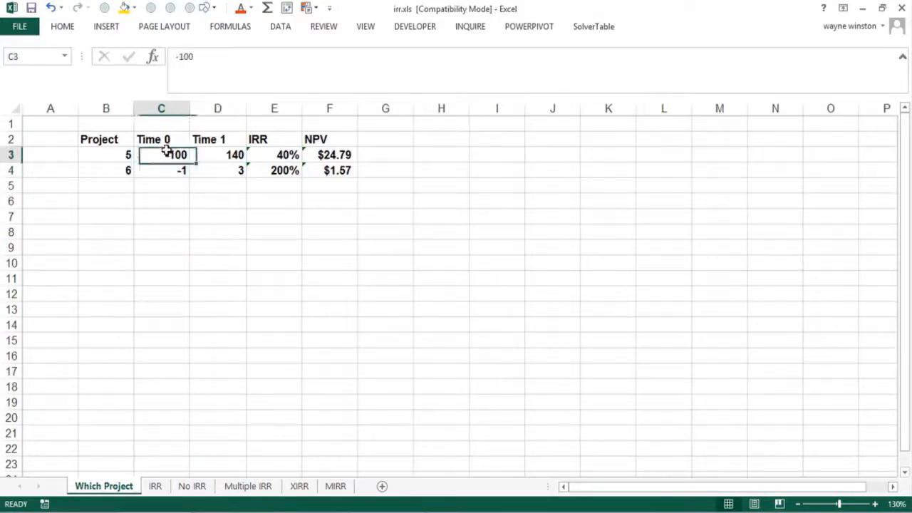
pyautogui.click(216, 154)
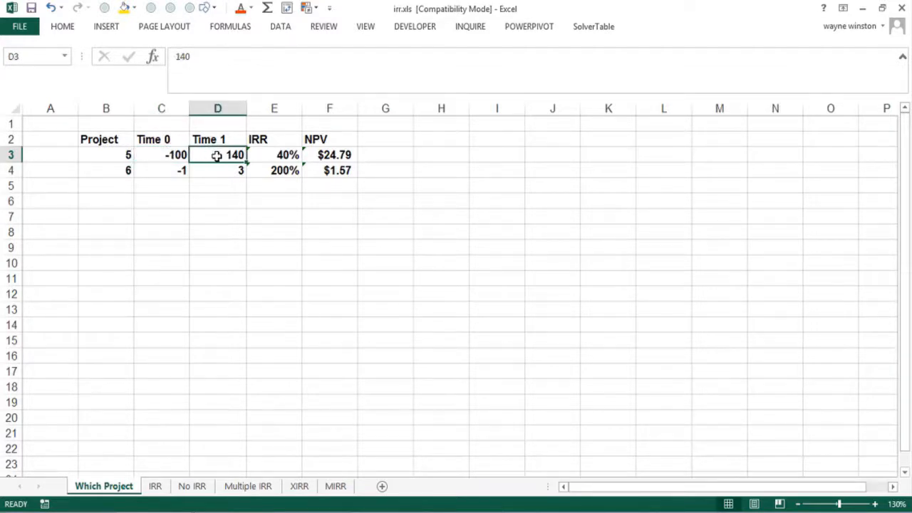
pyautogui.click(166, 172)
pyautogui.click(215, 169)
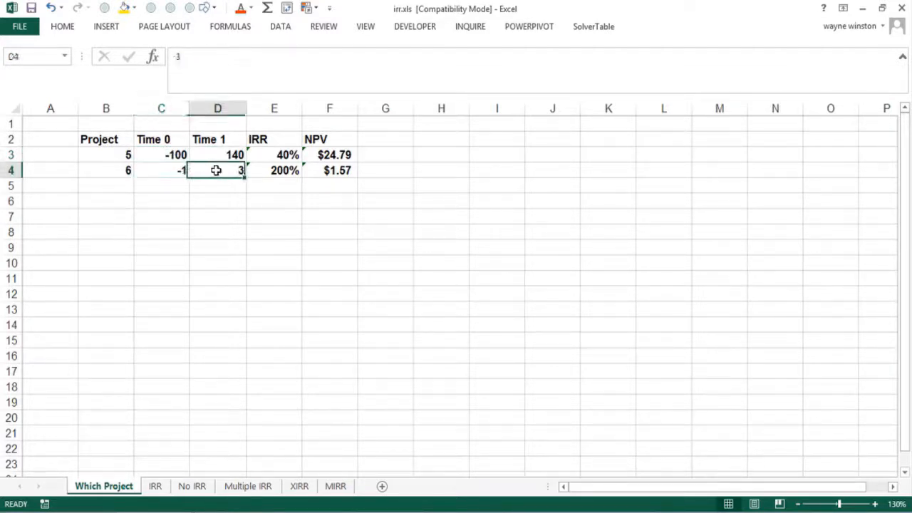
# Step: Compare the IRR formulas in E3 and E4 with the two projects' Time 1 cash flows in D3 and D4
pyautogui.click(264, 156)
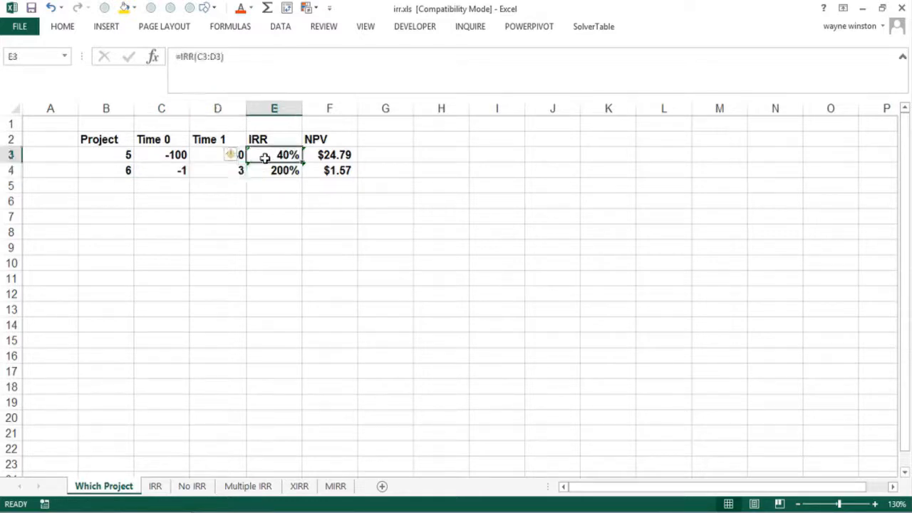
pyautogui.click(268, 173)
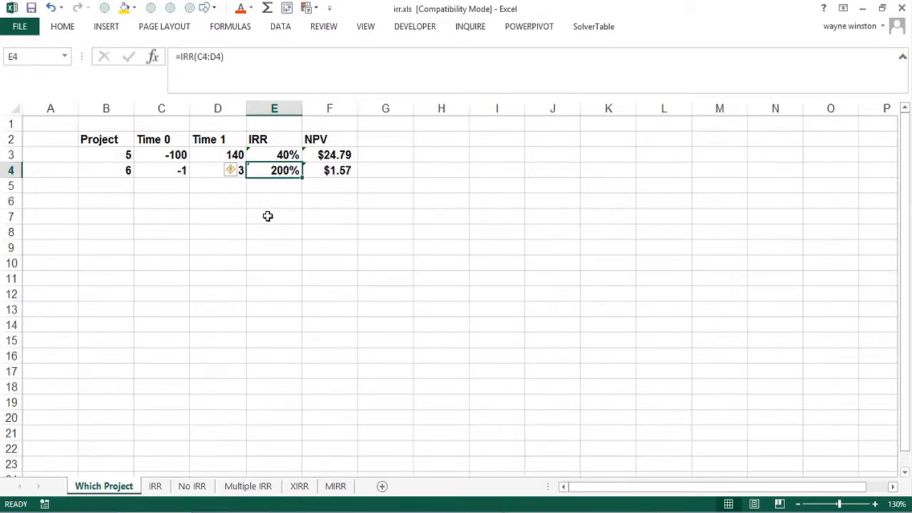
pyautogui.click(278, 155)
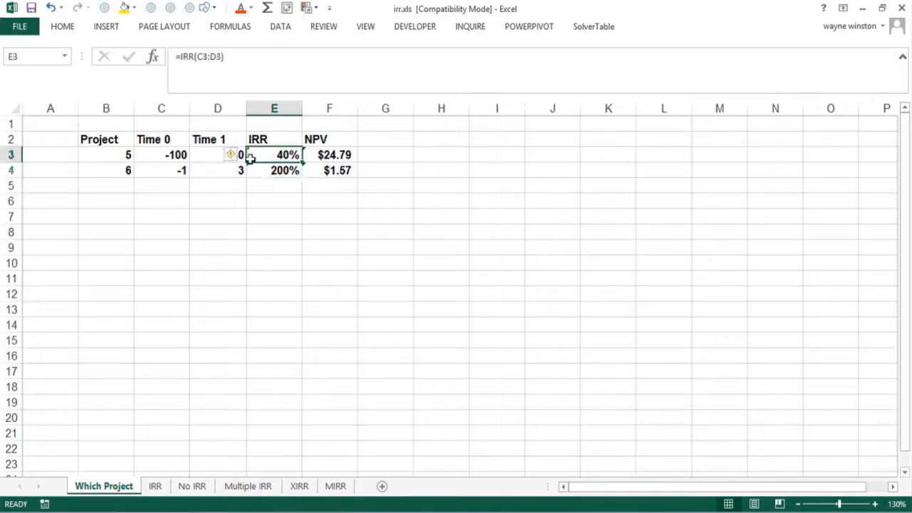
pyautogui.click(207, 155)
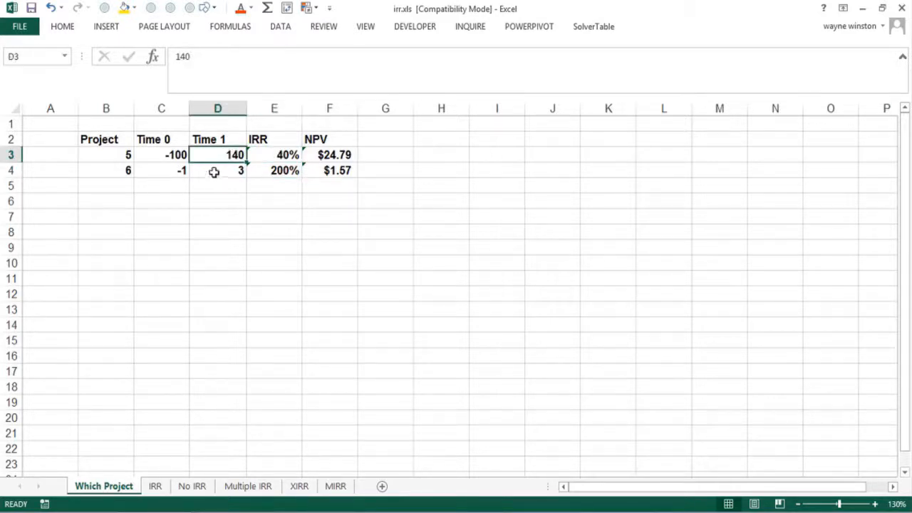
pyautogui.click(213, 170)
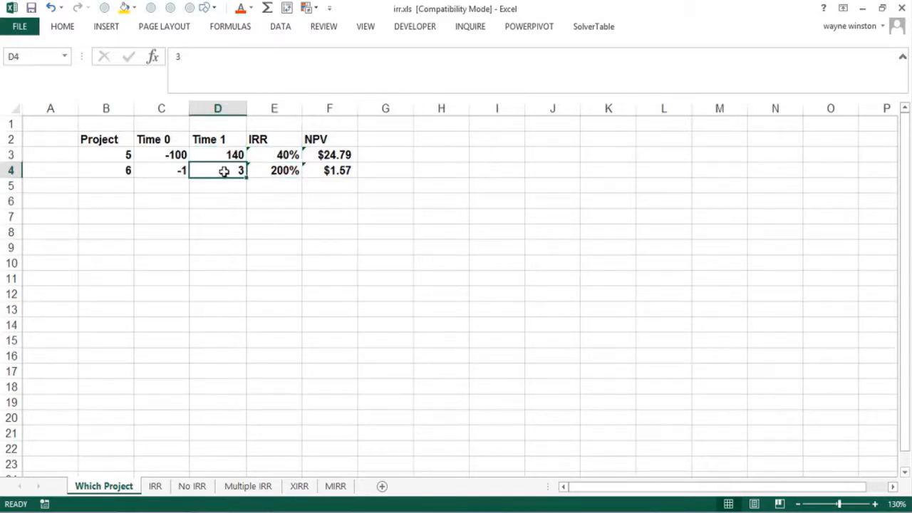
pyautogui.click(285, 175)
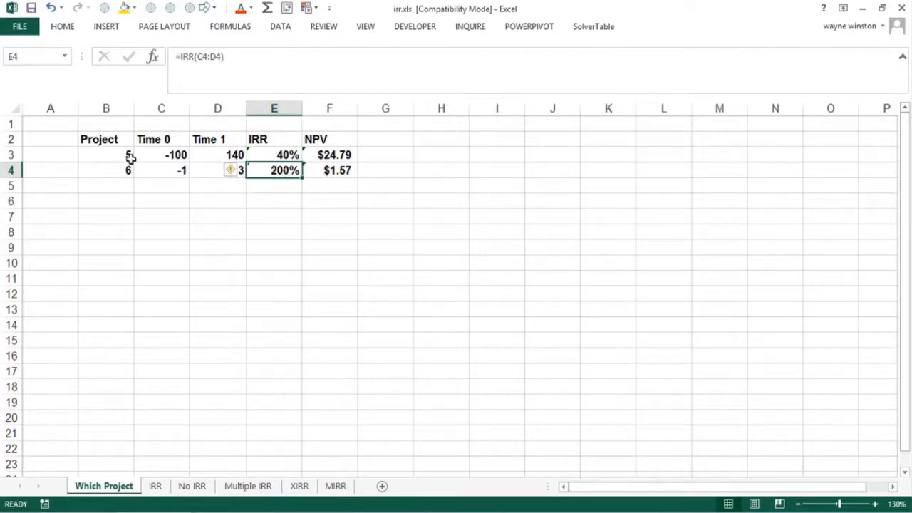
# Step: Renumber the projects in B3 and B4 as 1 and 2
pyautogui.click(130, 157)
pyautogui.write('1')
pyautogui.press('Return')
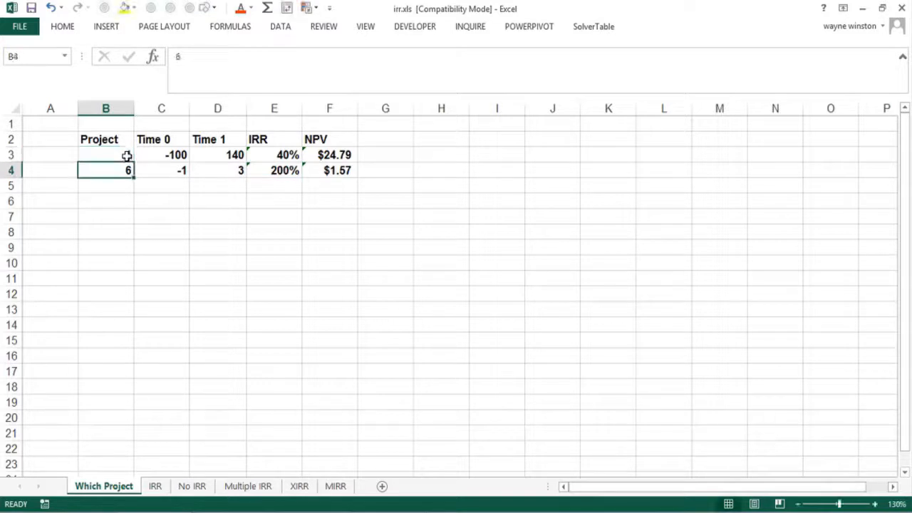
pyautogui.write('2')
pyautogui.press('Return')
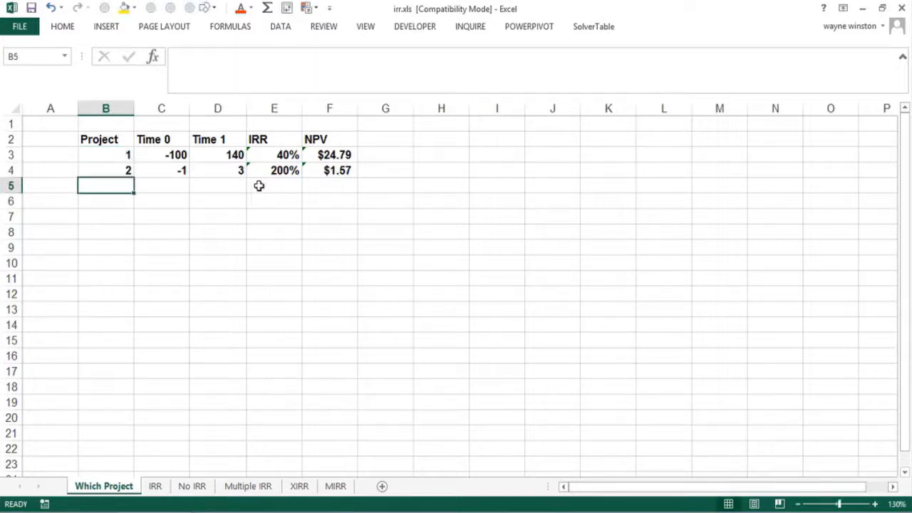
# Step: Review the NPV formulas for both projects in F4 and F3
pyautogui.click(331, 174)
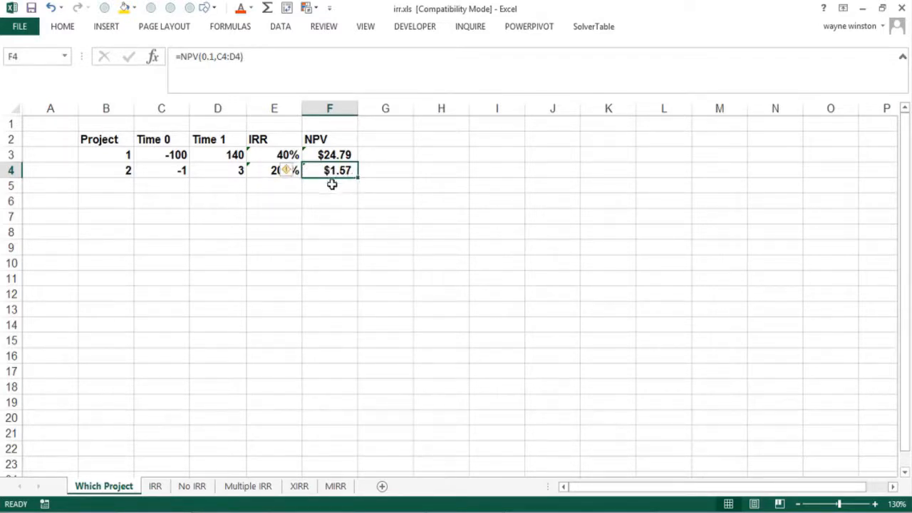
pyautogui.click(332, 184)
pyautogui.click(332, 172)
pyautogui.click(322, 155)
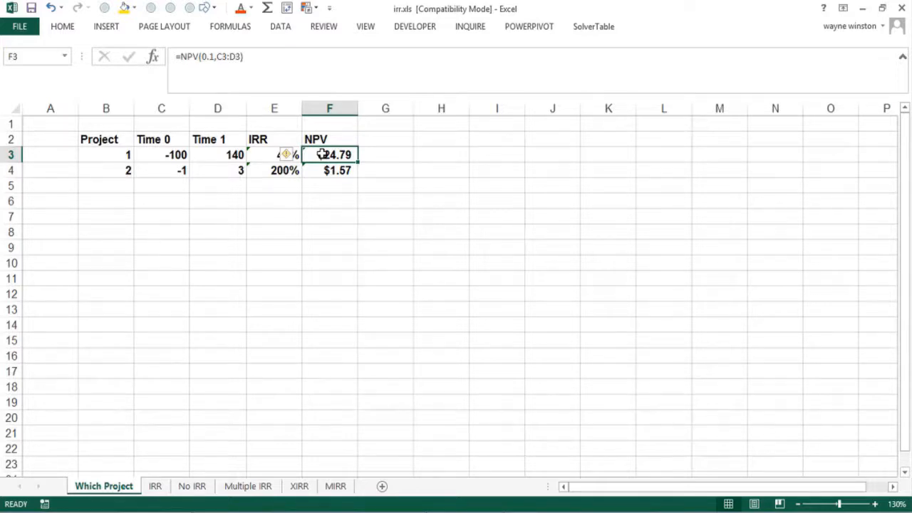
pyautogui.press('Down')
pyautogui.press('Left')
pyautogui.press('Left')
pyautogui.press('Left')
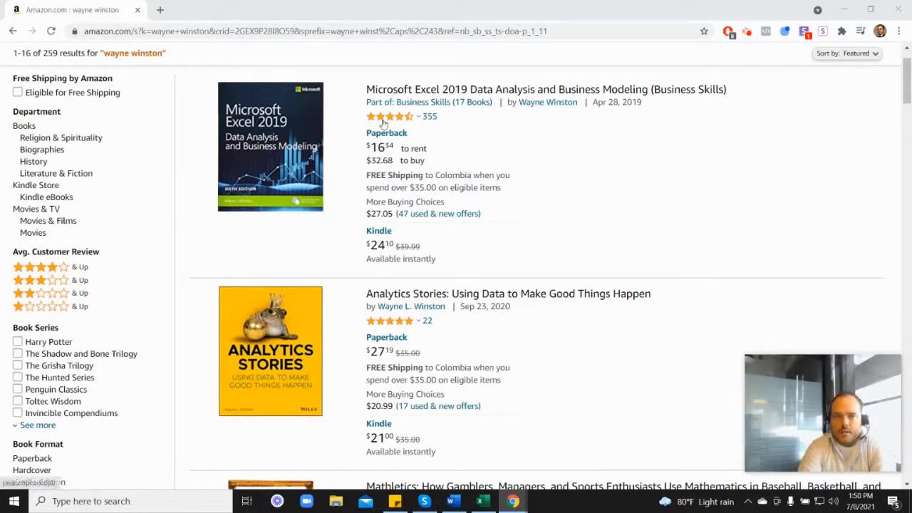
# Step: Switch to the Amazon results in the browser and look through the author's books, down to Marketing Analytics and back up
pyautogui.moveTo(388, 123)
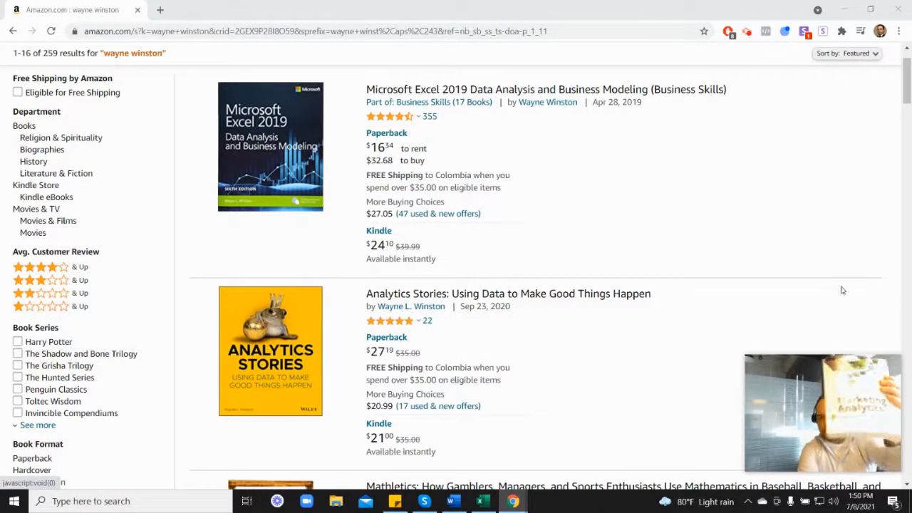
pyautogui.scroll(-6, 841, 289)
pyautogui.scroll(-2, 420, 341)
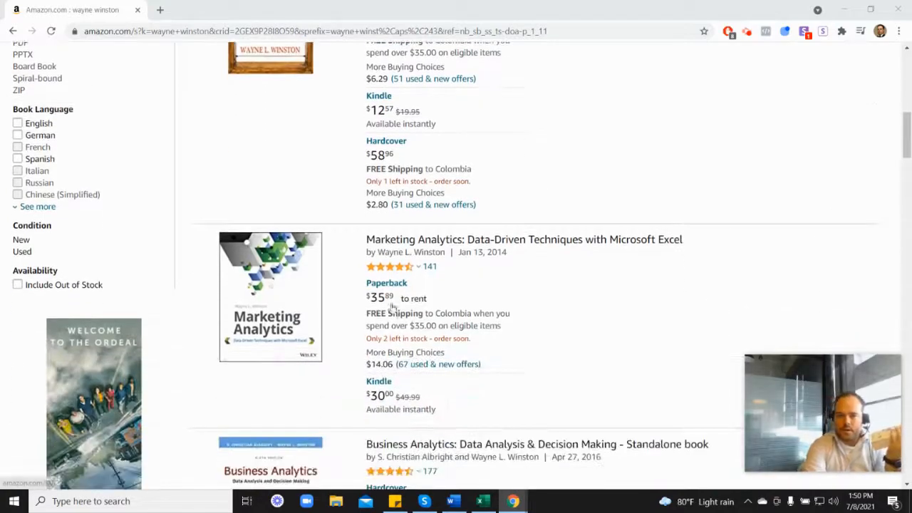
pyautogui.moveTo(403, 270)
pyautogui.scroll(6, 530, 271)
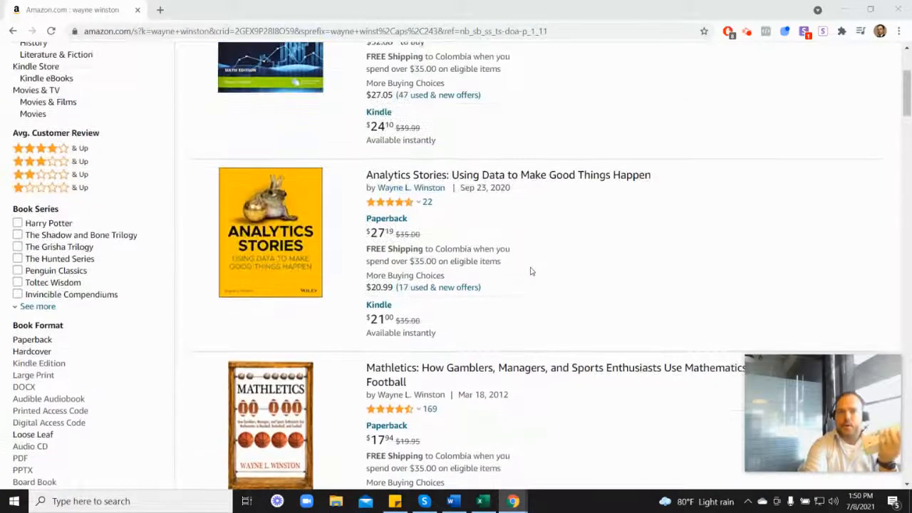